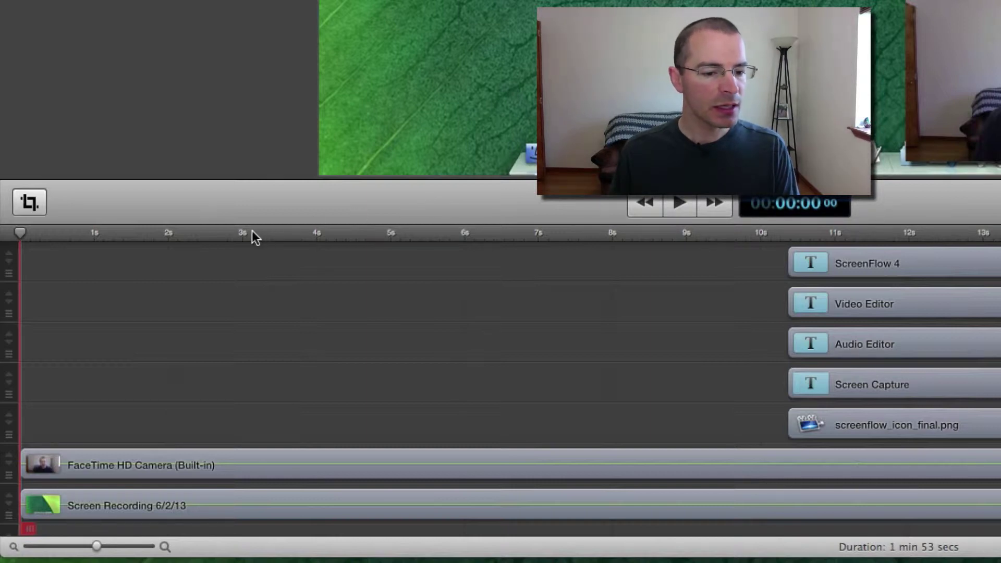
Step: Add a marker near the 2-second point and name it 'Begining' (Beginning)
right_click(167, 235)
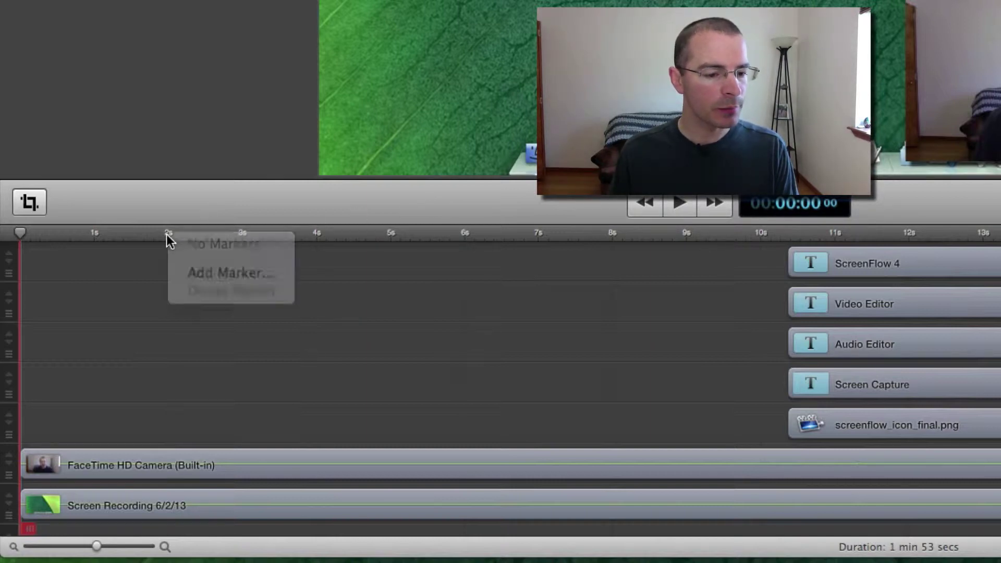
click(282, 274)
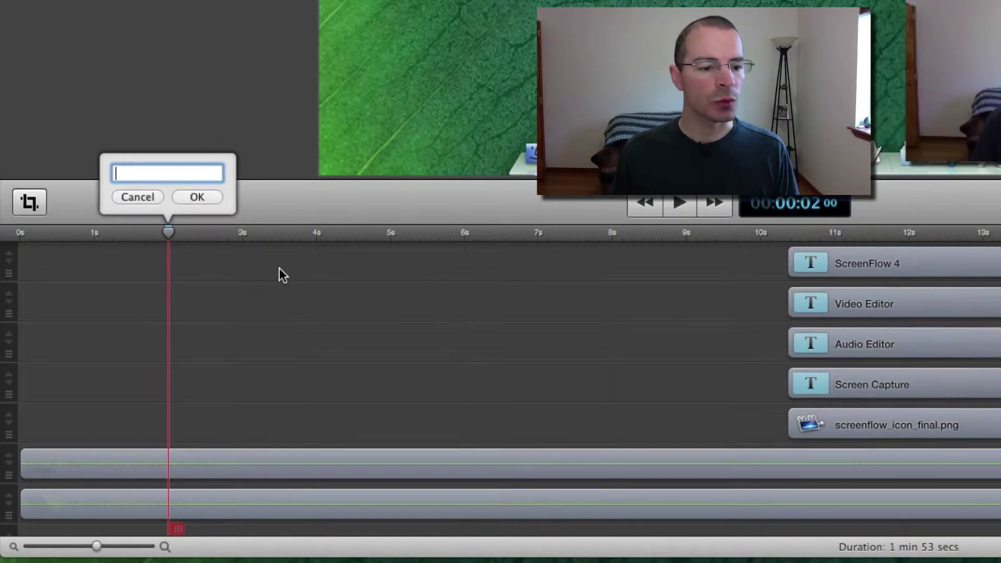
click(202, 196)
click(113, 234)
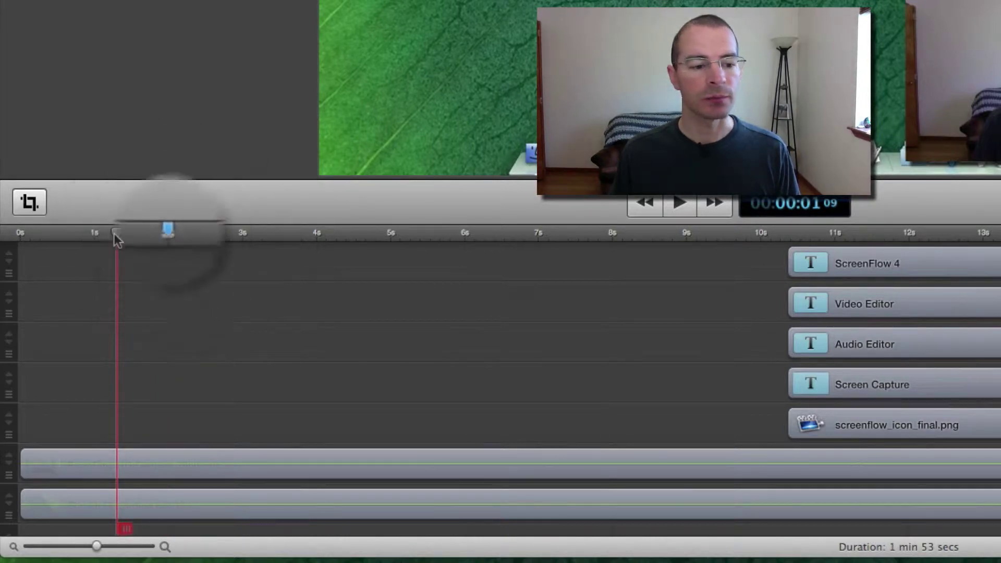
double_click(168, 231)
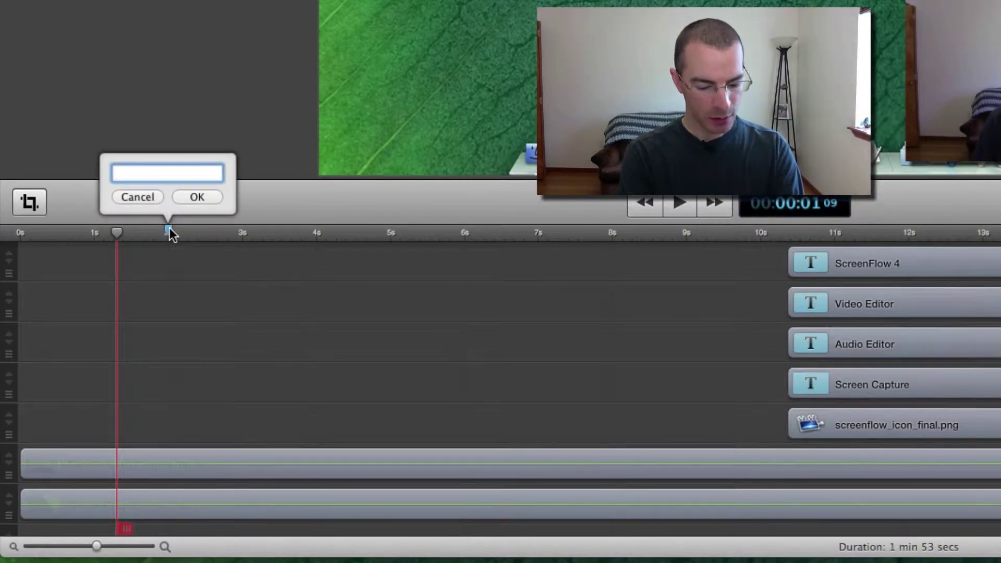
text(Begi)
text(ning)
key(Return)
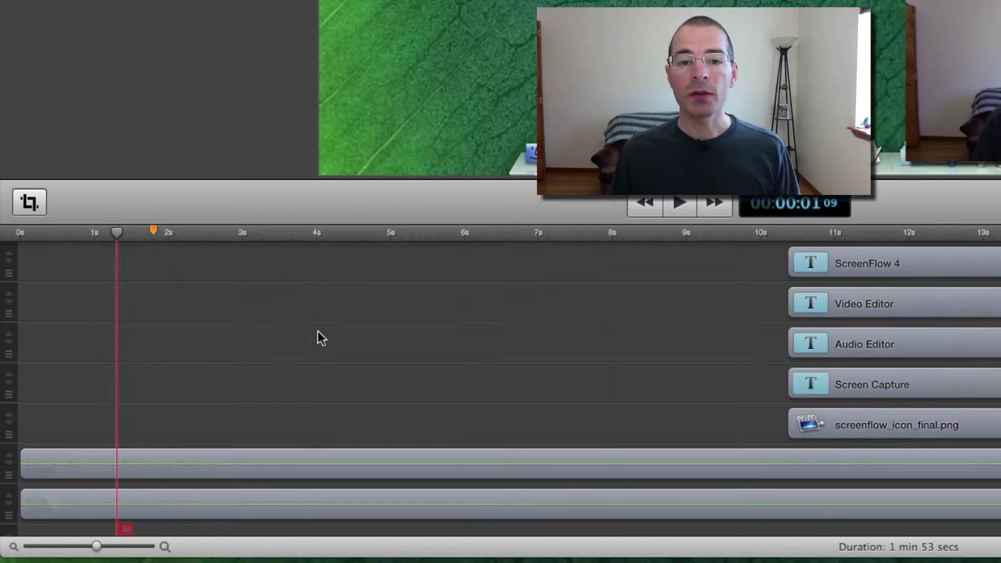
Step: Add a marker named 'Bad Section Beg' at about 4.5–4.7 seconds from the ruler menu
right_click(353, 233)
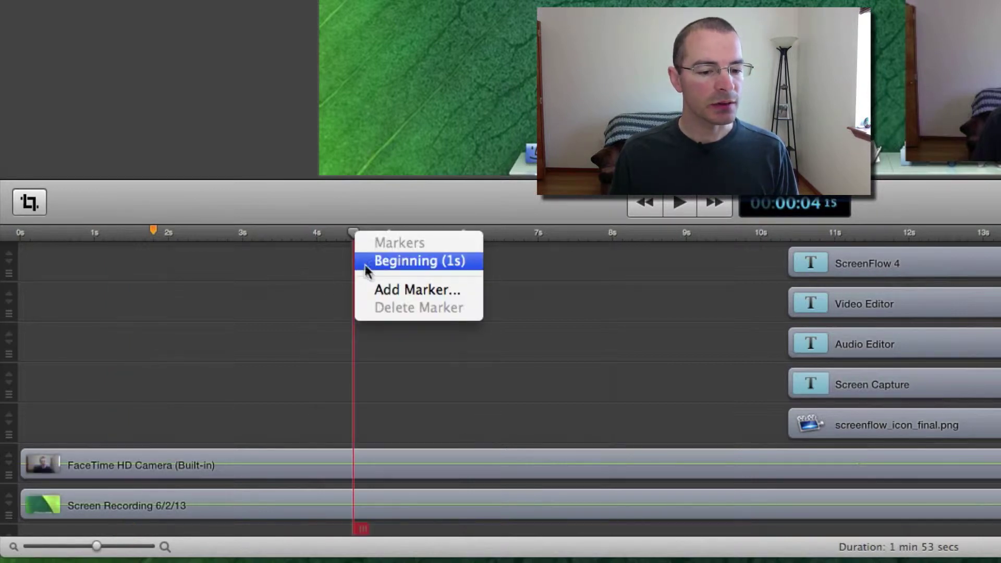
click(391, 292)
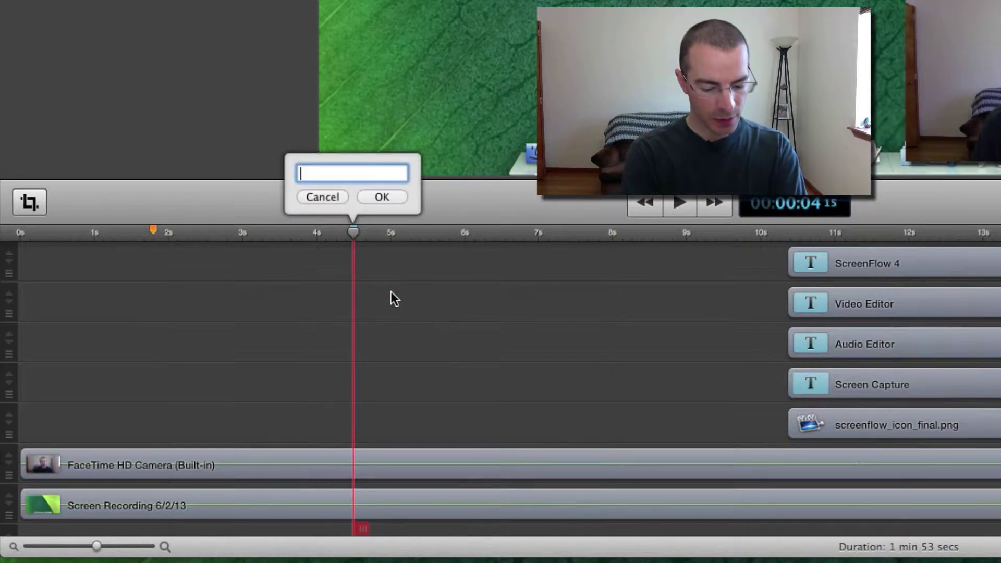
text(Bad Se)
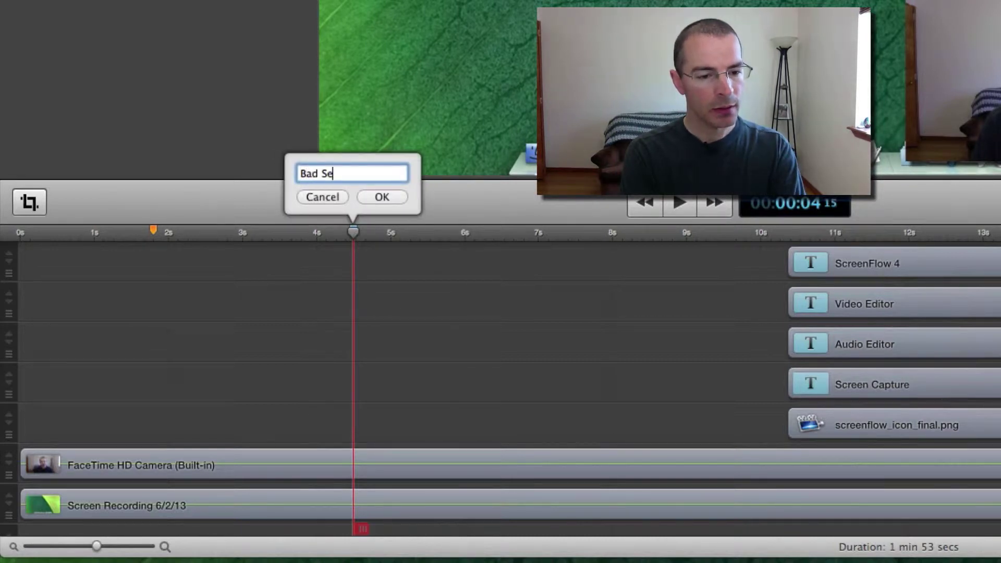
text(ction B)
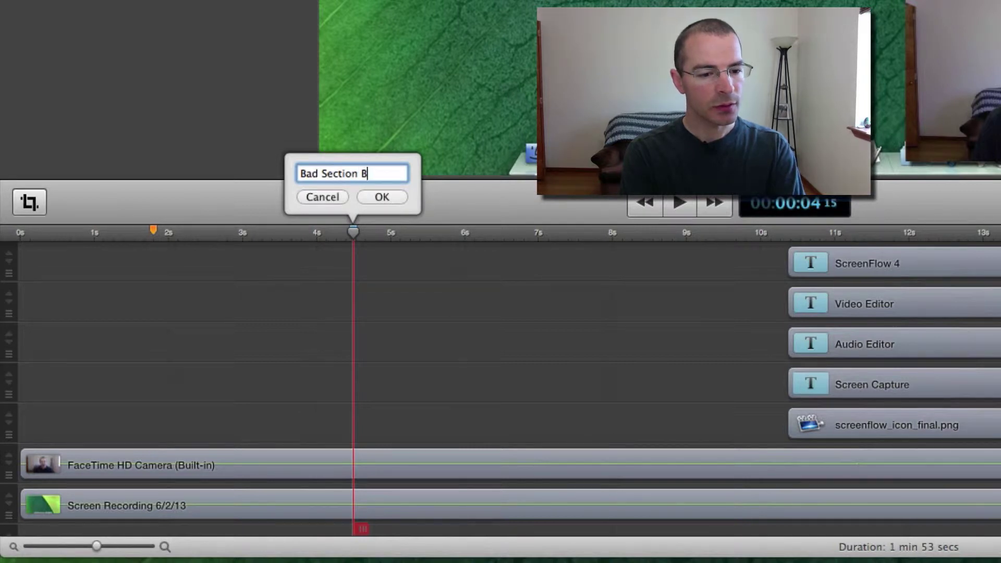
text(eg)
key(Return)
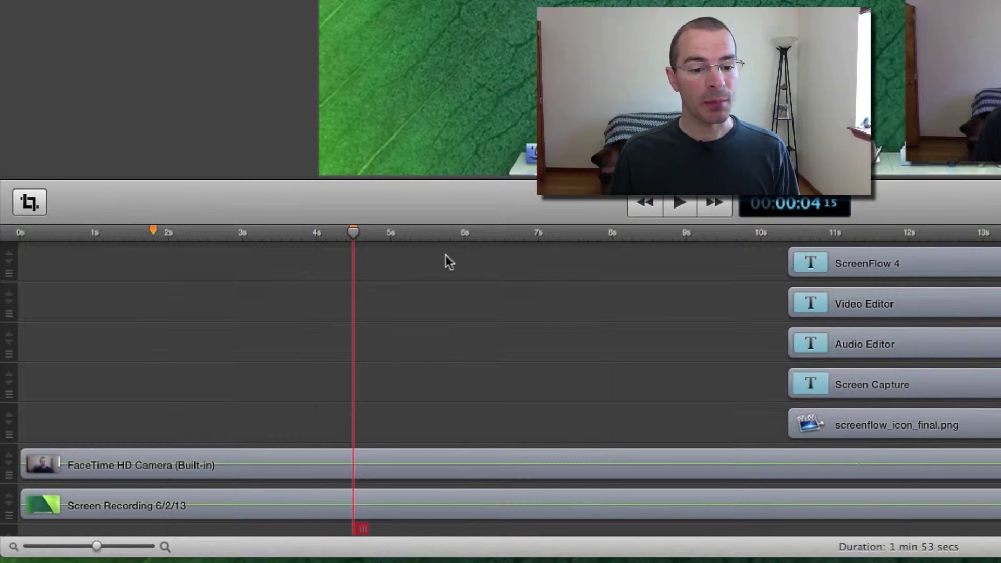
Step: Place a 'Bad End' marker near 6.7 seconds using Mark > Markers > Add
click(510, 232)
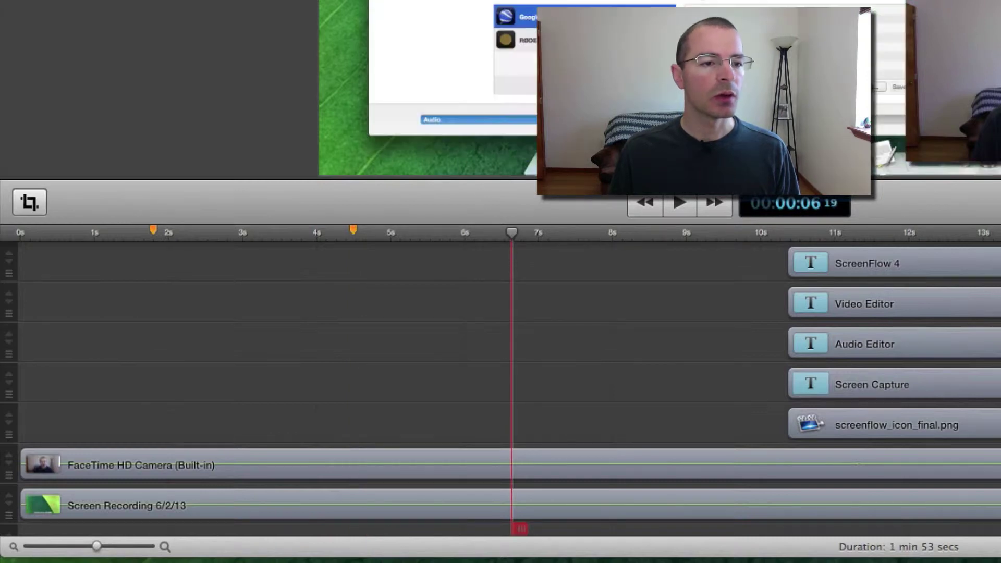
click(82, 10)
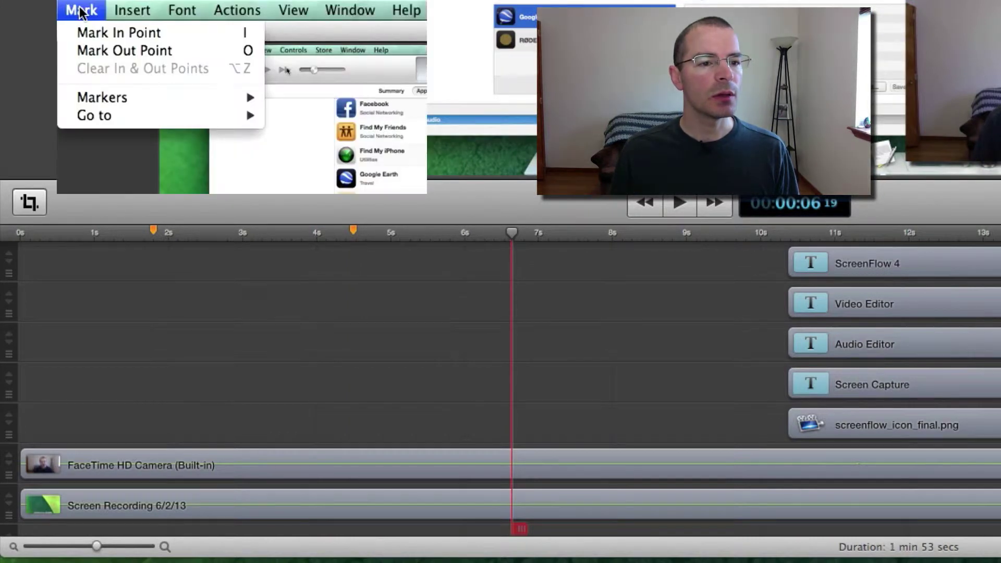
mouse_move(180, 102)
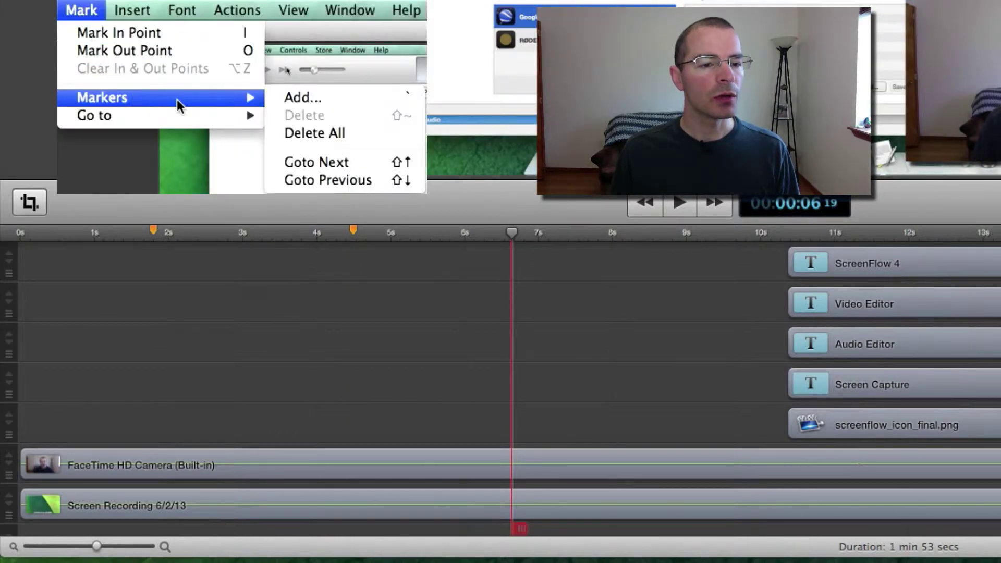
click(387, 103)
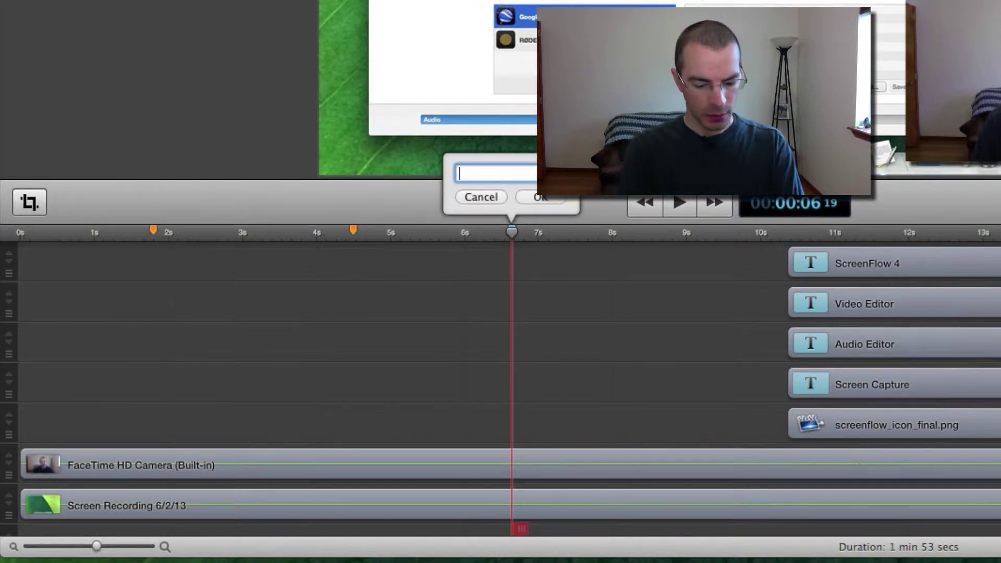
text(Bad)
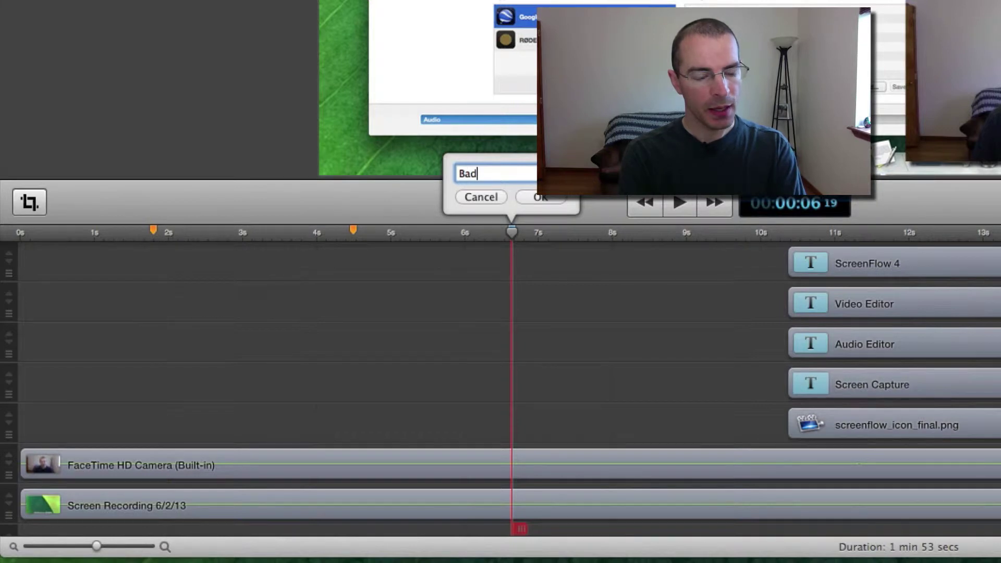
text( End)
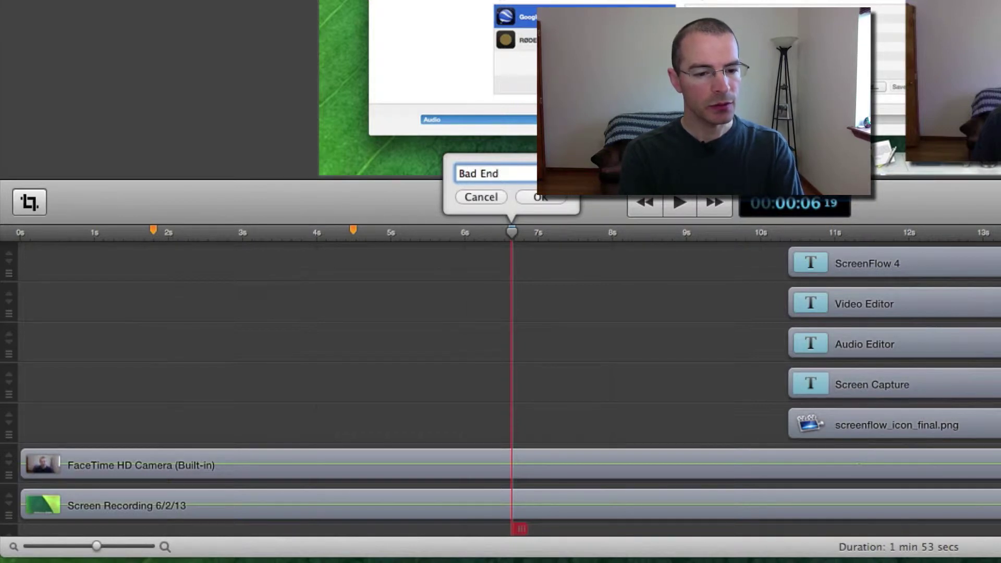
key(Return)
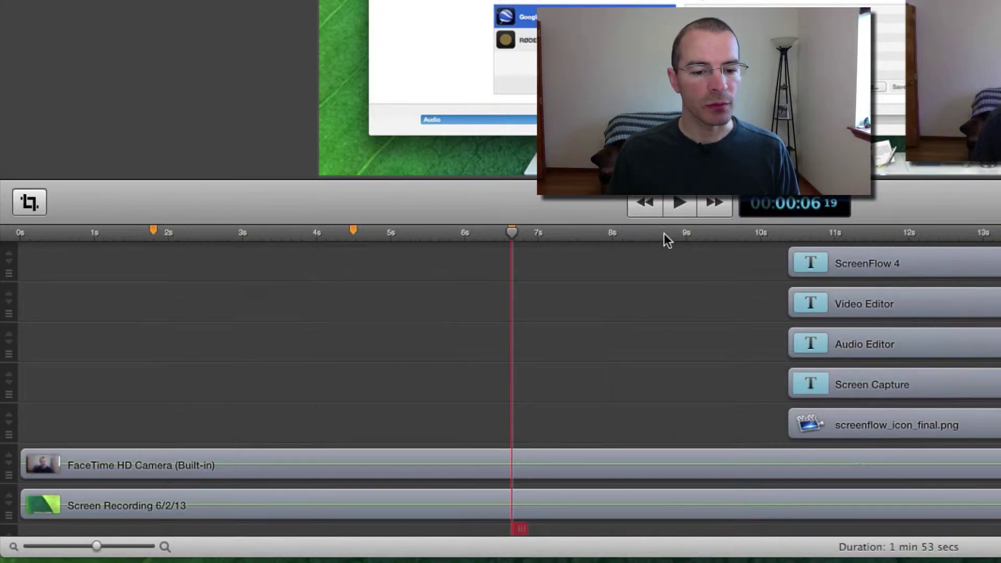
Step: Add an 'End' marker at 9 seconds with the ` shortcut
click(686, 233)
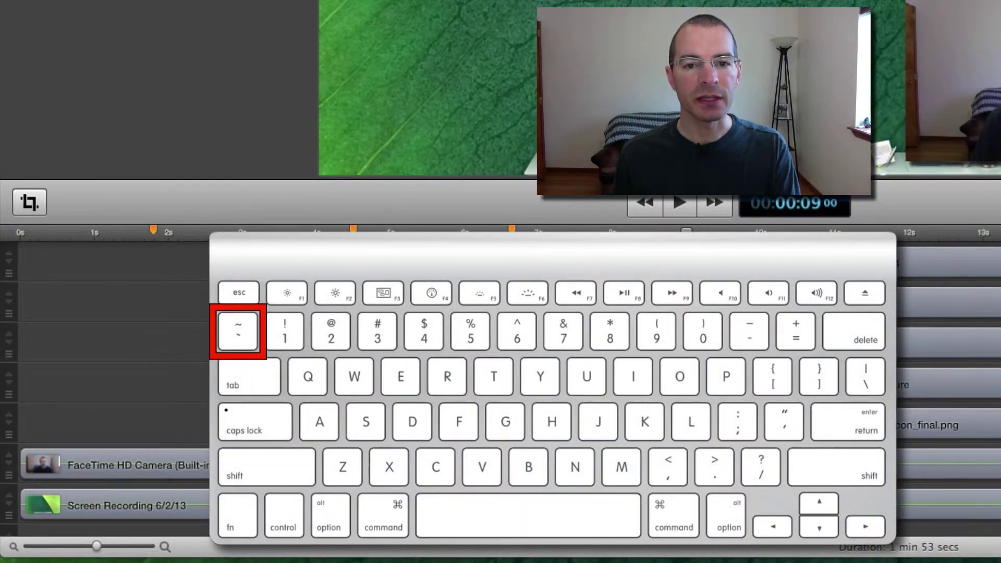
key(grave)
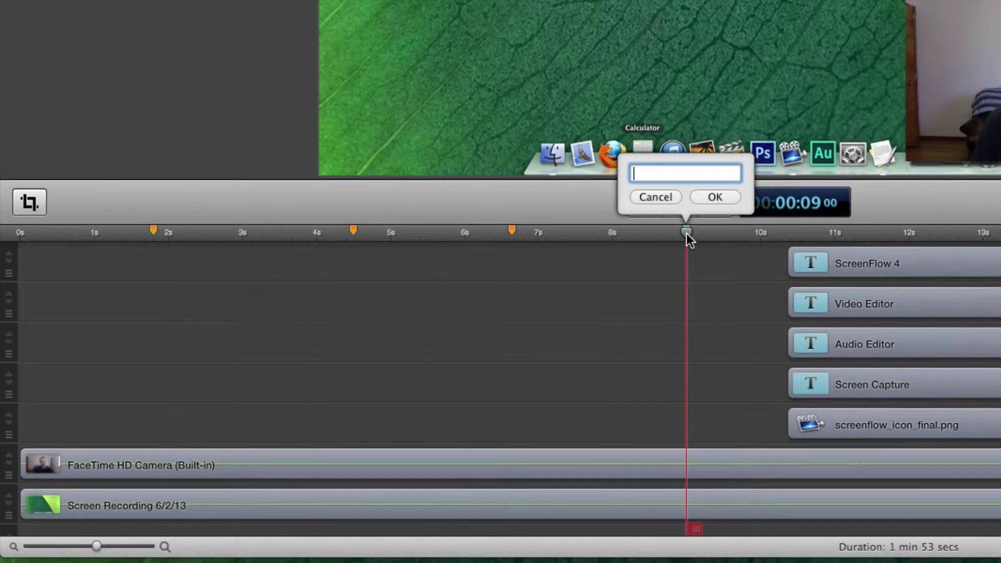
text(End)
key(Return)
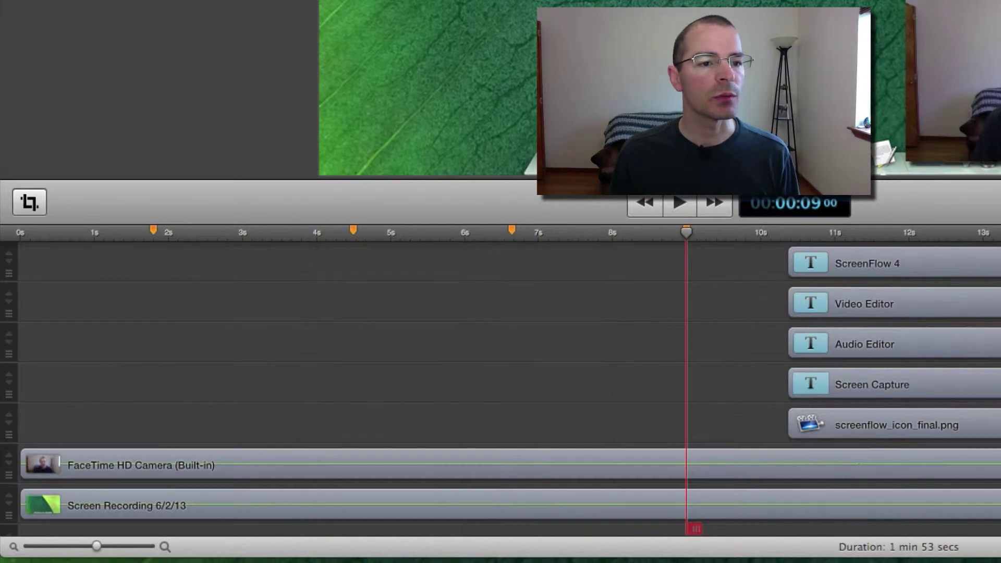
Step: Jump back to the previous marker, then to Bad Section Beg at 00:00:04;15
click(62, 10)
mouse_move(158, 91)
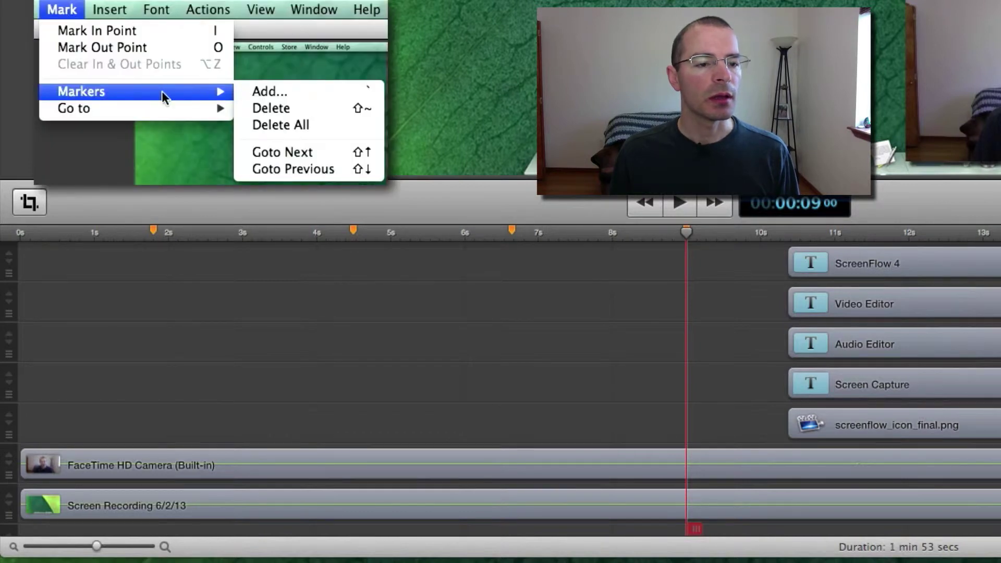
click(336, 171)
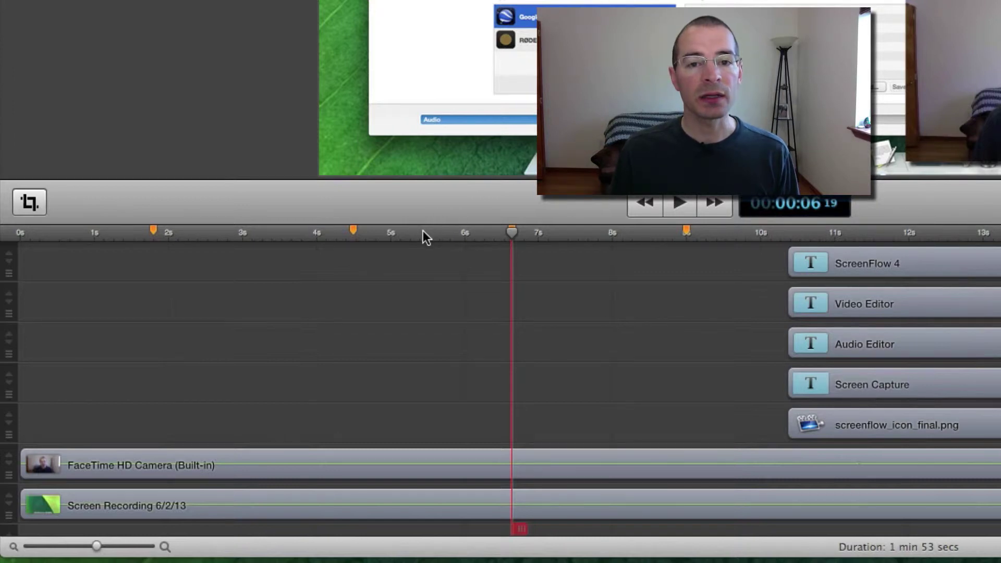
right_click(423, 233)
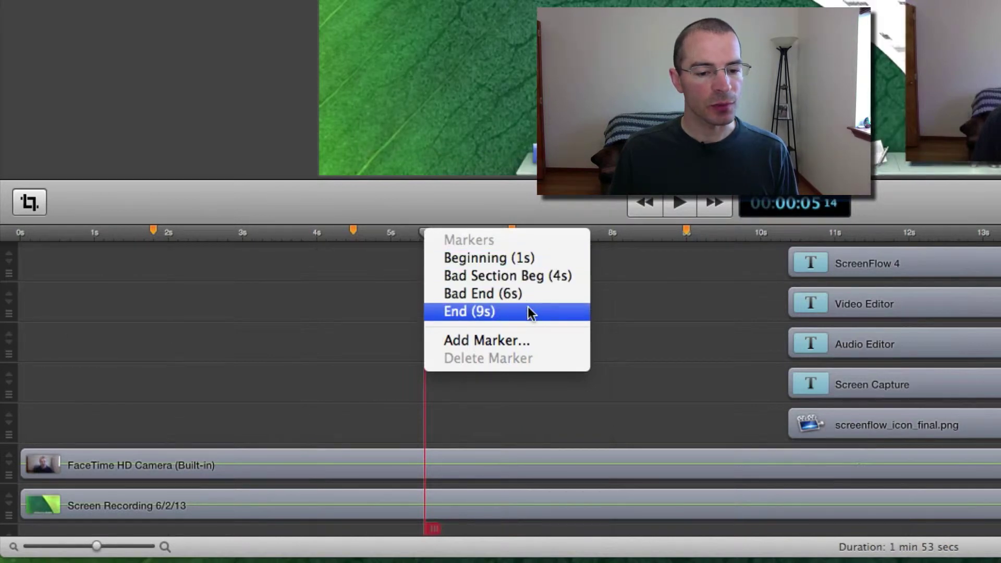
click(526, 276)
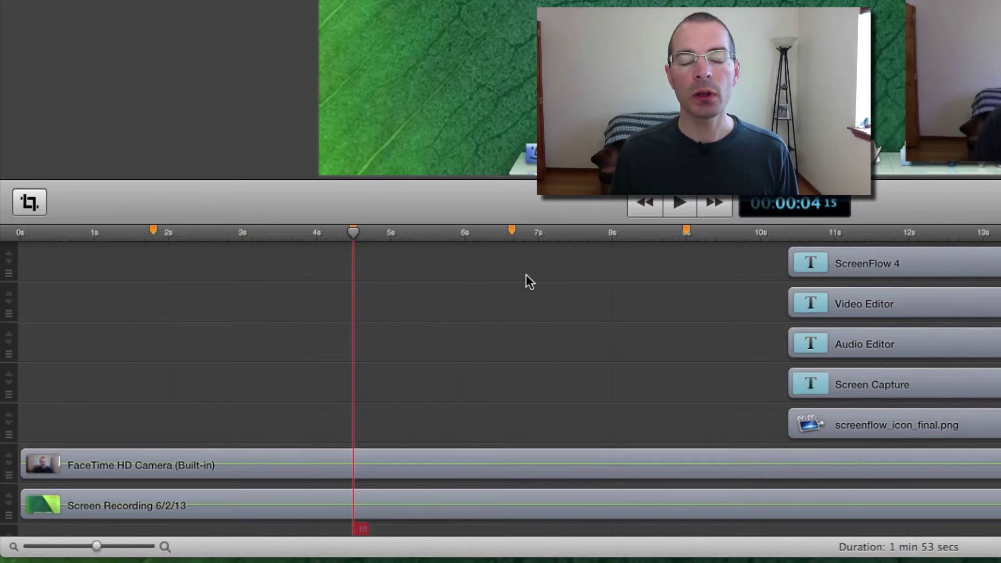
Step: Show the Markers list and rename Bad Section Beg to 'Bad Section'
click(188, 9)
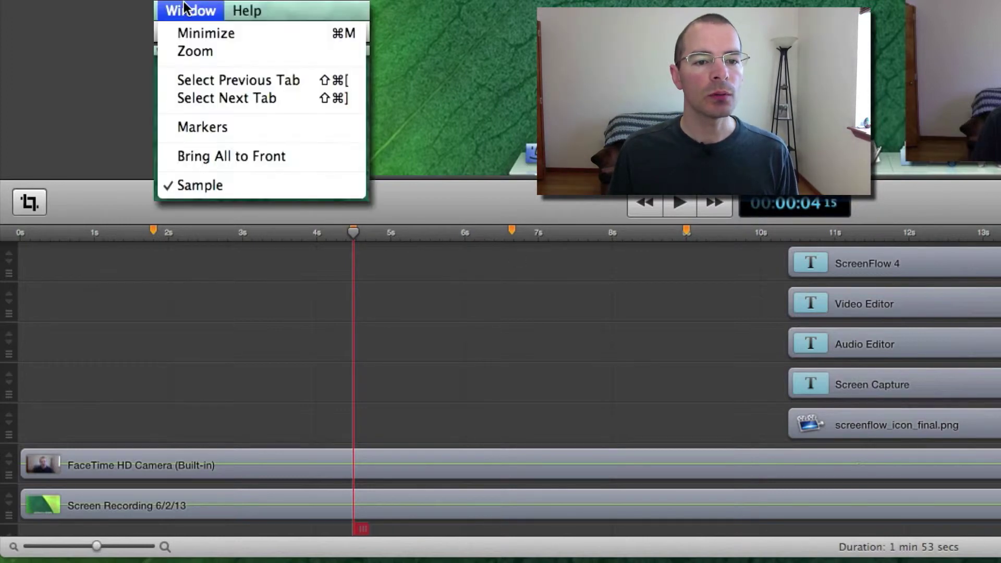
click(230, 126)
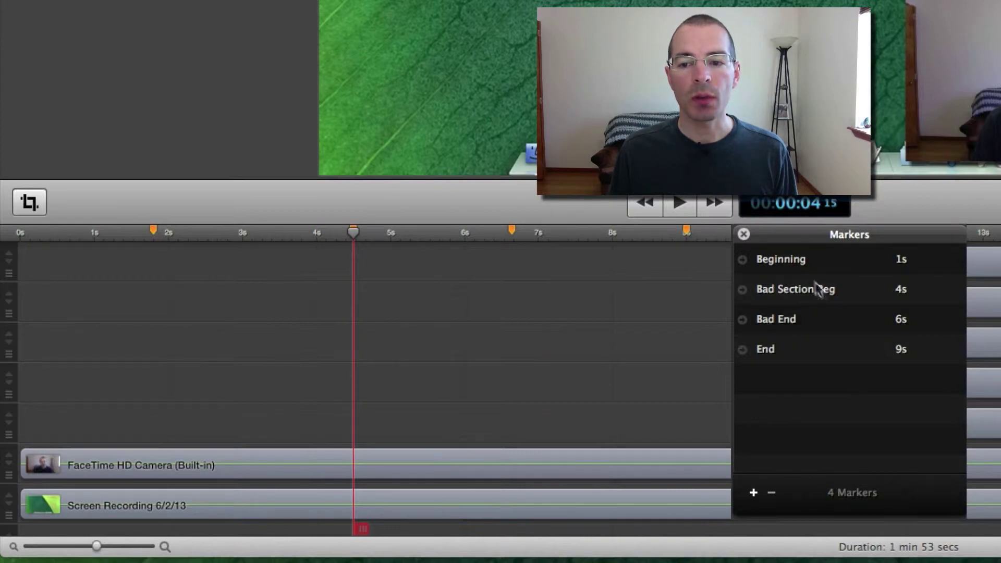
double_click(799, 289)
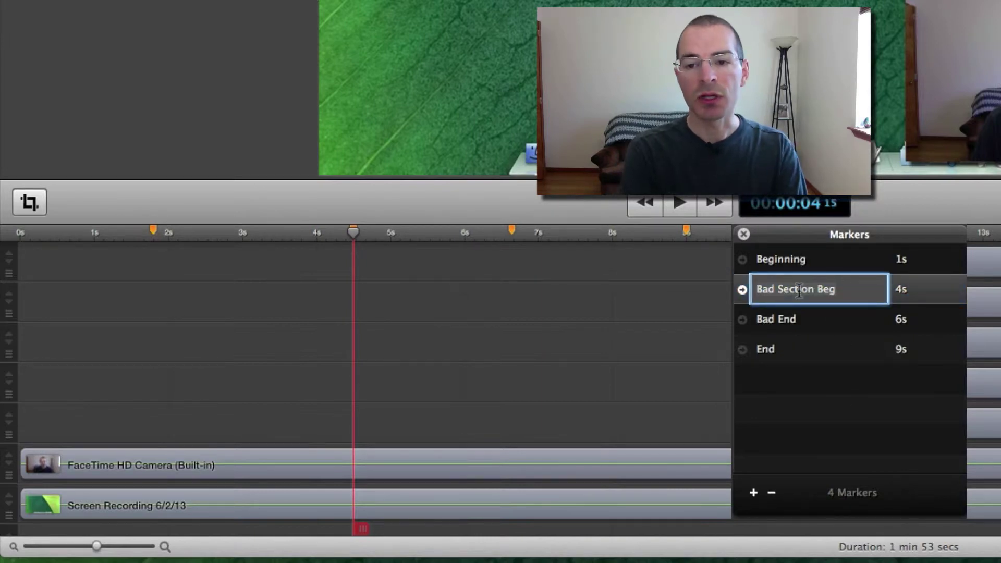
text(Bad Section)
key(Return)
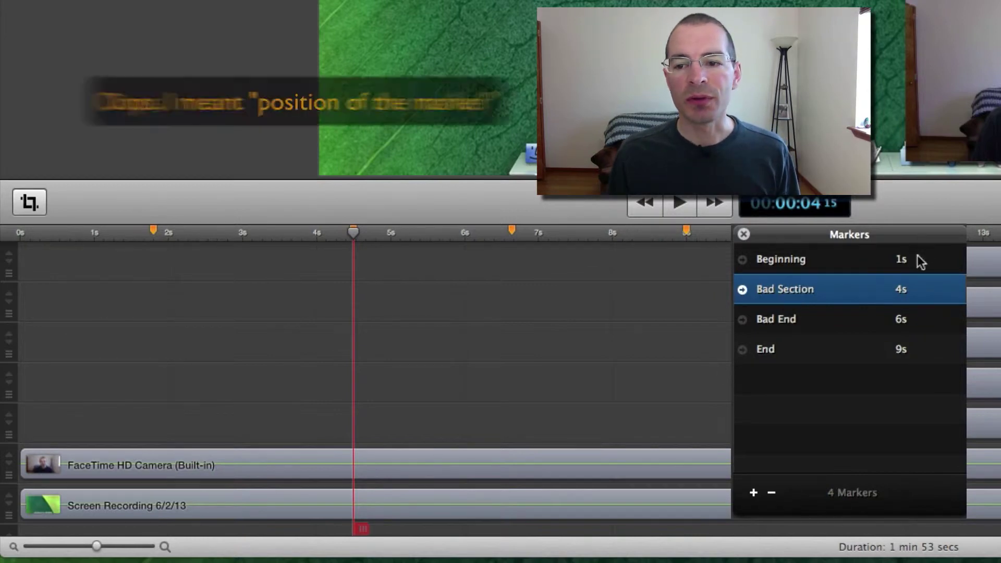
Step: Move the Bad Section marker to 5 seconds and delete the Beginning marker
click(900, 293)
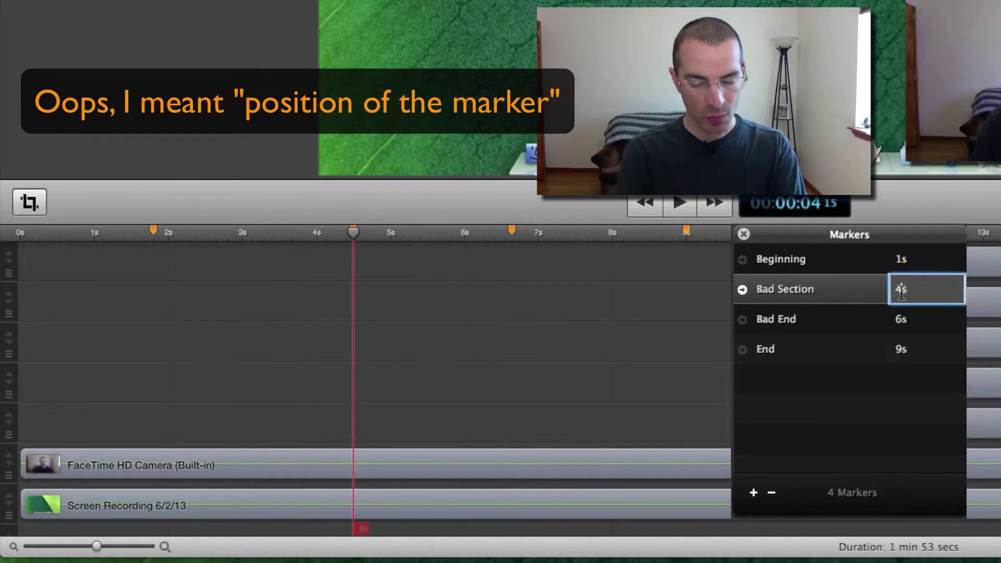
key(BackSpace)
text(5)
key(Return)
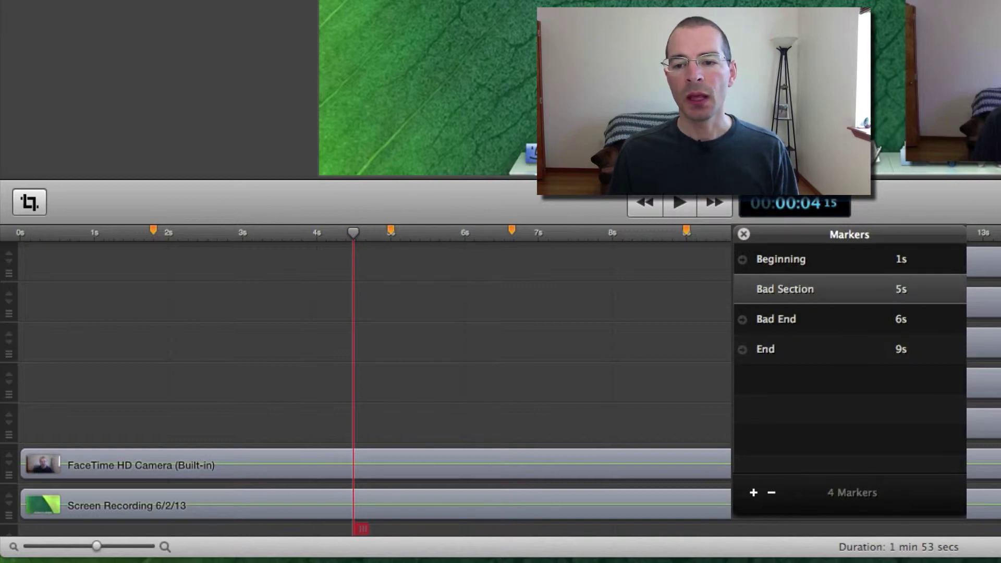
click(850, 262)
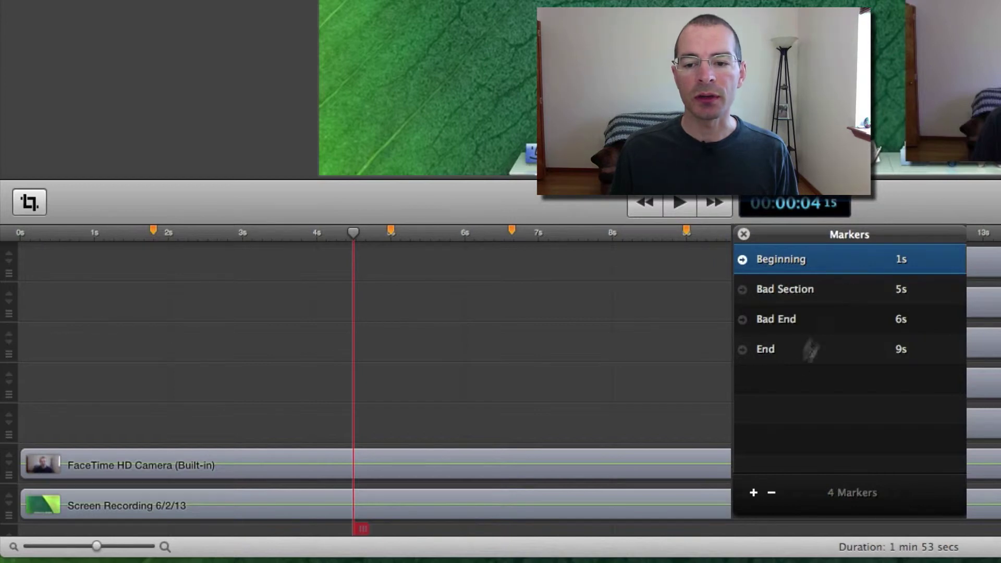
click(772, 496)
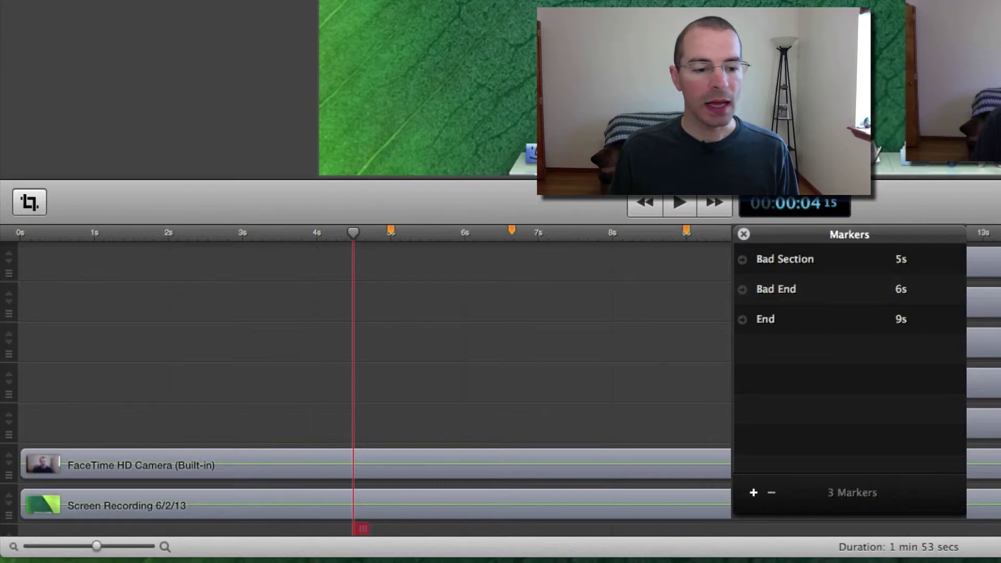
Step: Add a marker at 2 seconds from the Markers panel and name it 'Beginning'
click(354, 235)
drag(354, 234, 168, 234)
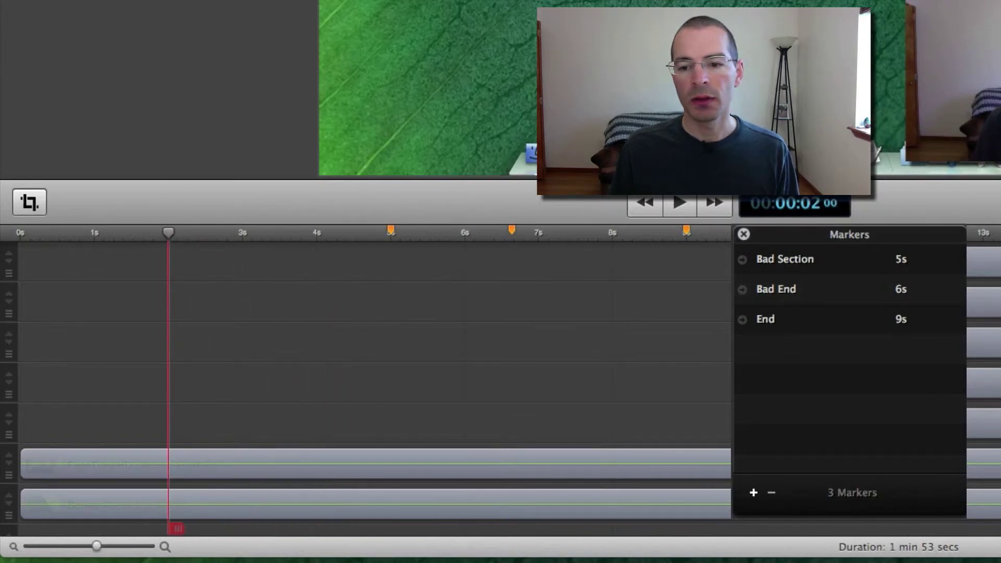
click(754, 493)
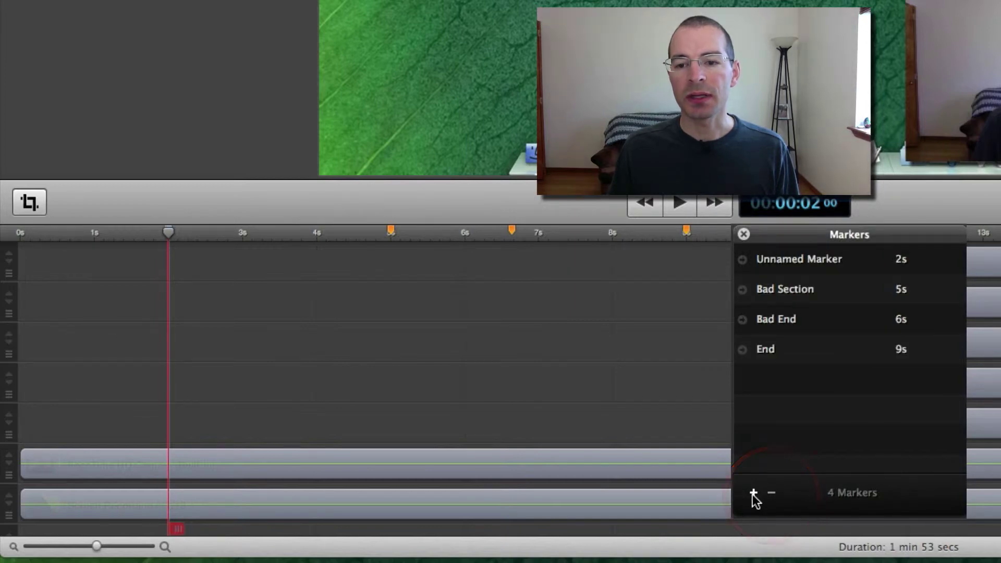
double_click(811, 261)
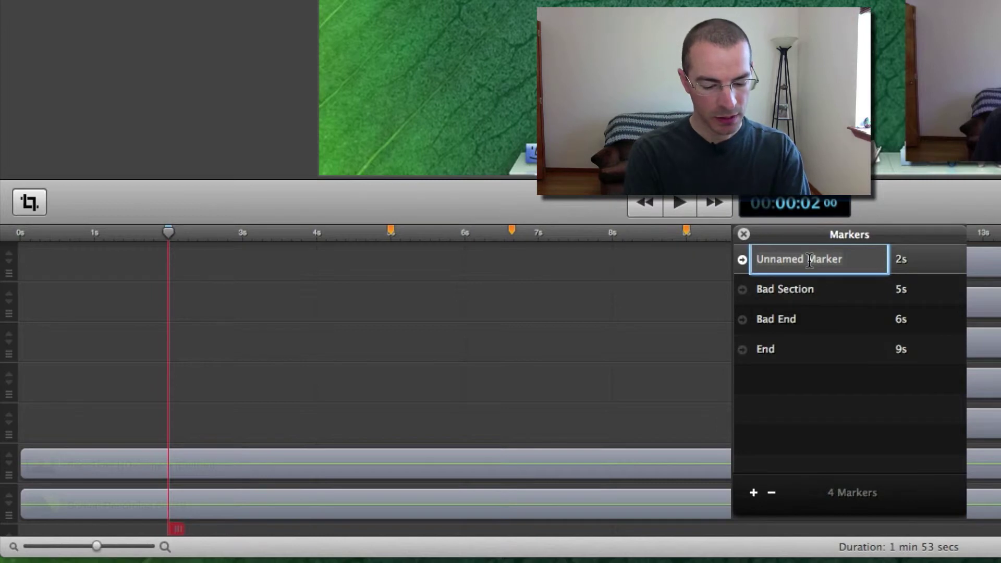
text(Beginn)
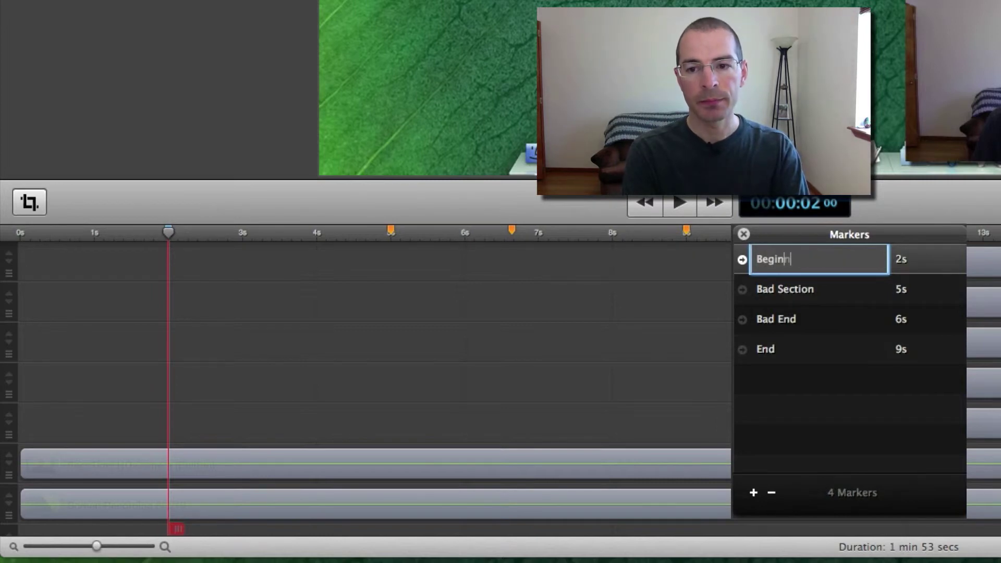
text(ing)
key(Return)
Step: Select the Beginning marker, then all four markers, then clear the selection
click(792, 413)
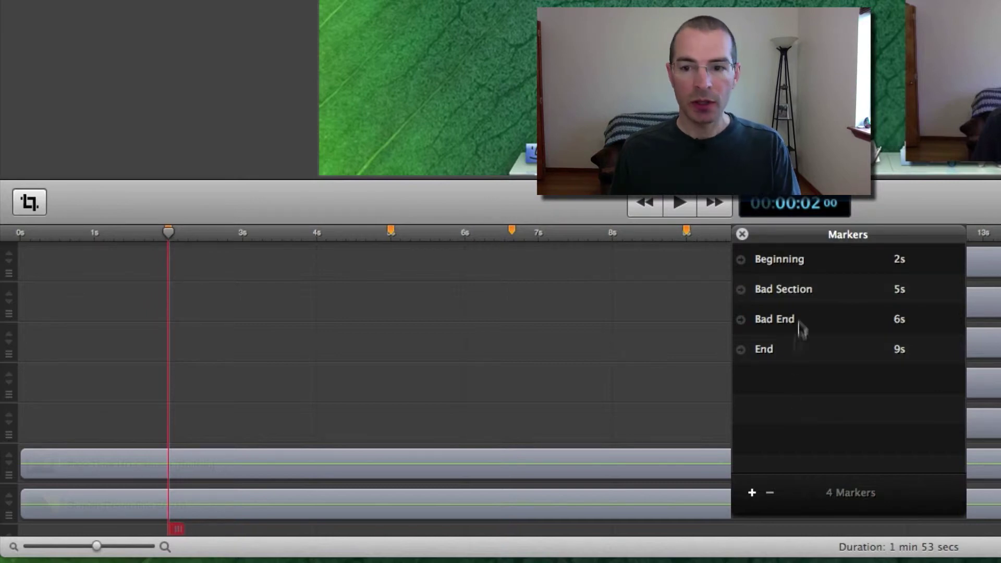
click(819, 265)
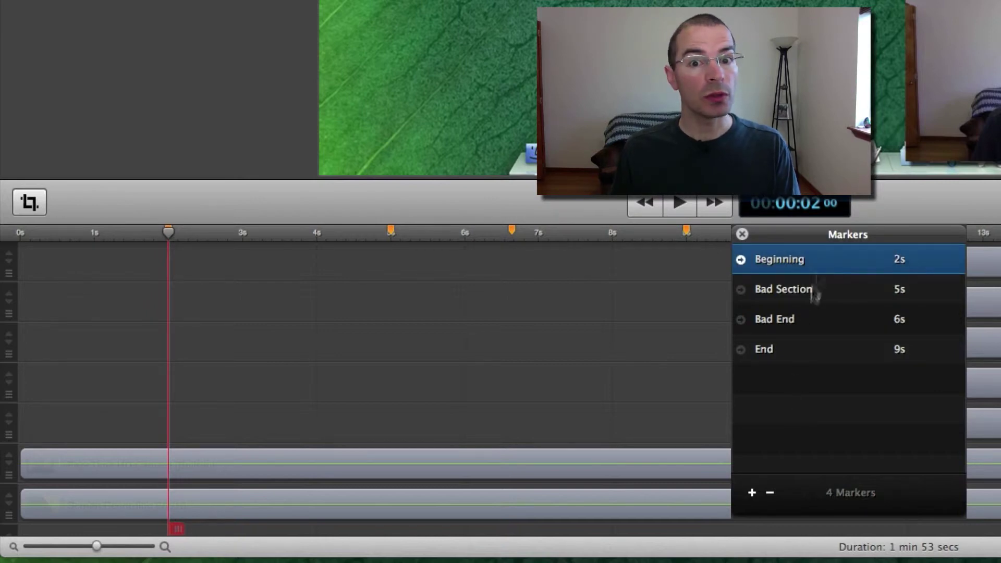
shift+click(802, 355)
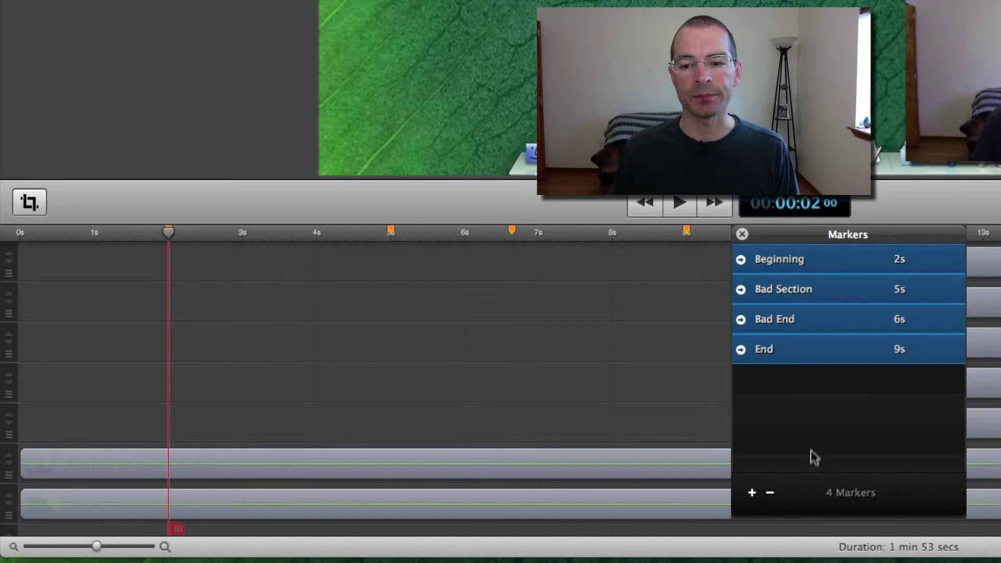
click(814, 425)
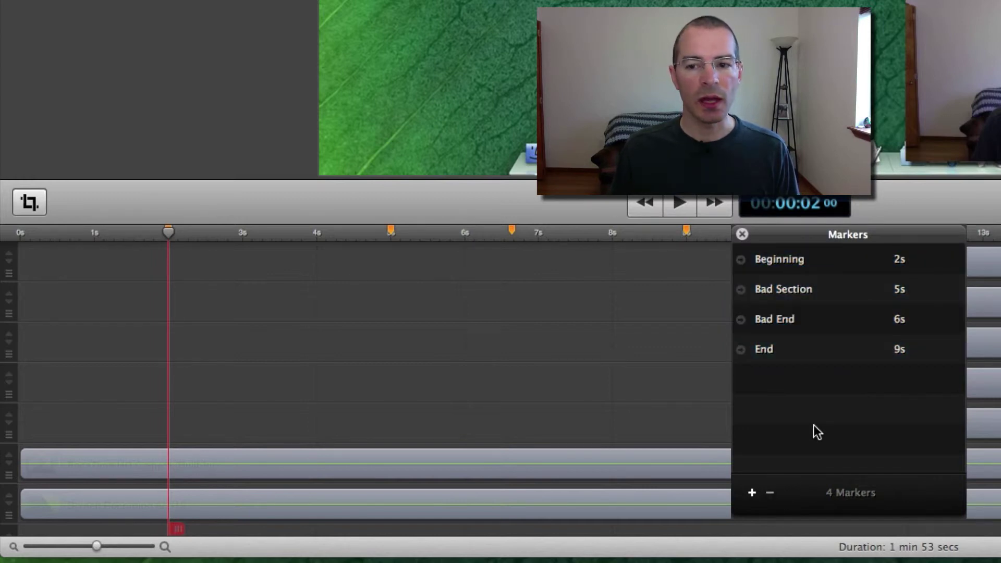
Step: Select Bad Section in the Markers list and jump the playhead to 5 seconds
click(740, 294)
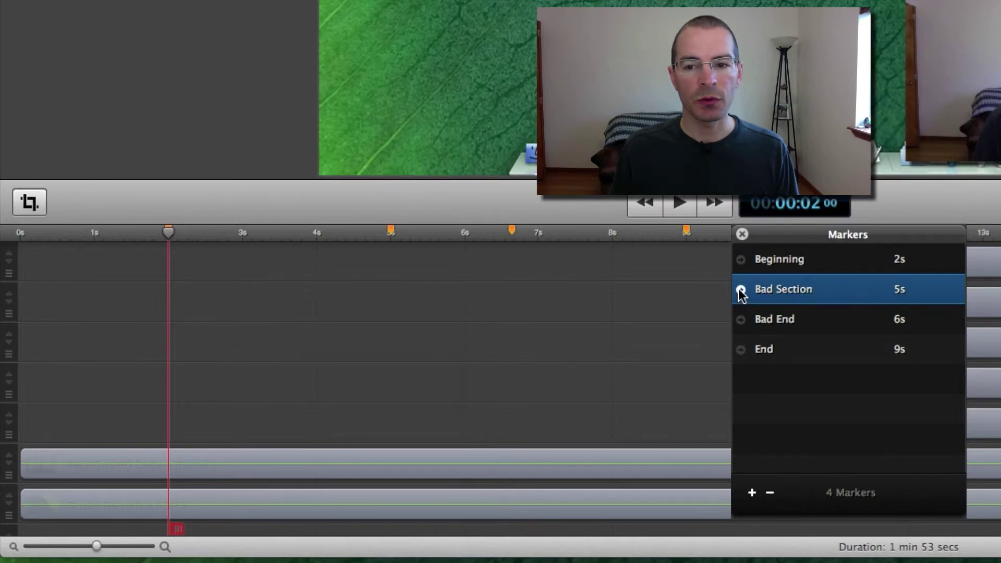
click(740, 290)
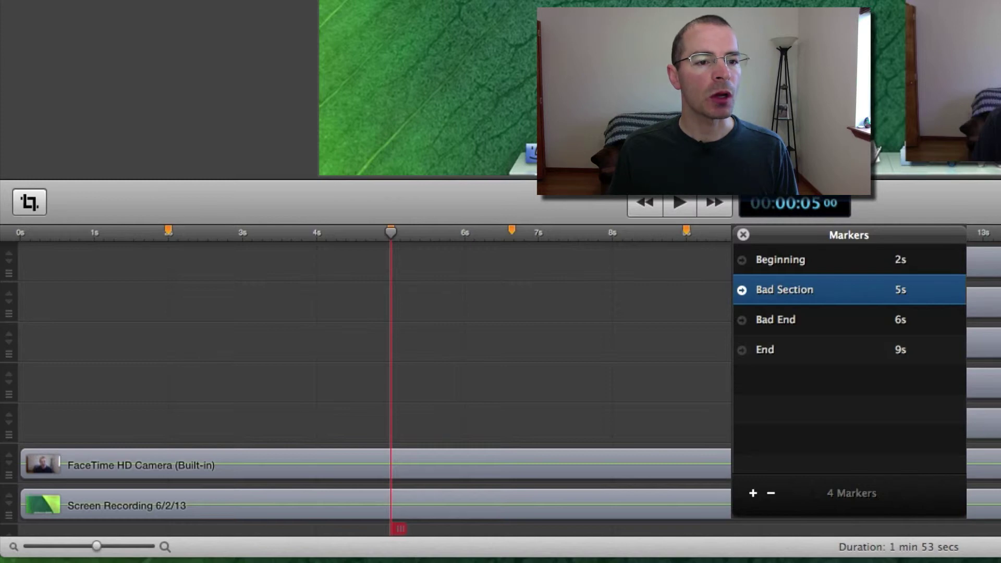
Step: Mark in at Bad Section (5s), mark out at Bad End, and ripple-delete that range
click(86, 14)
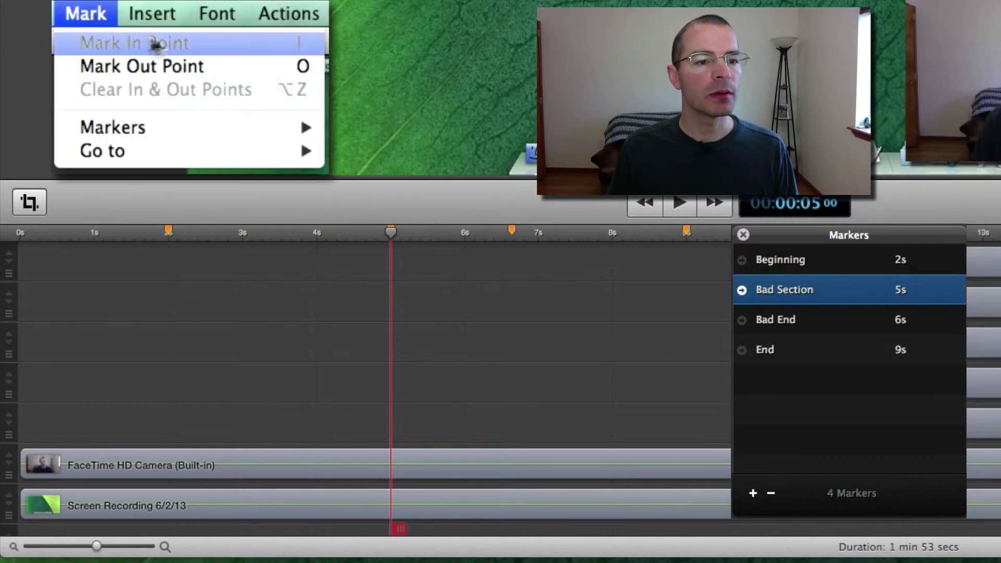
click(260, 44)
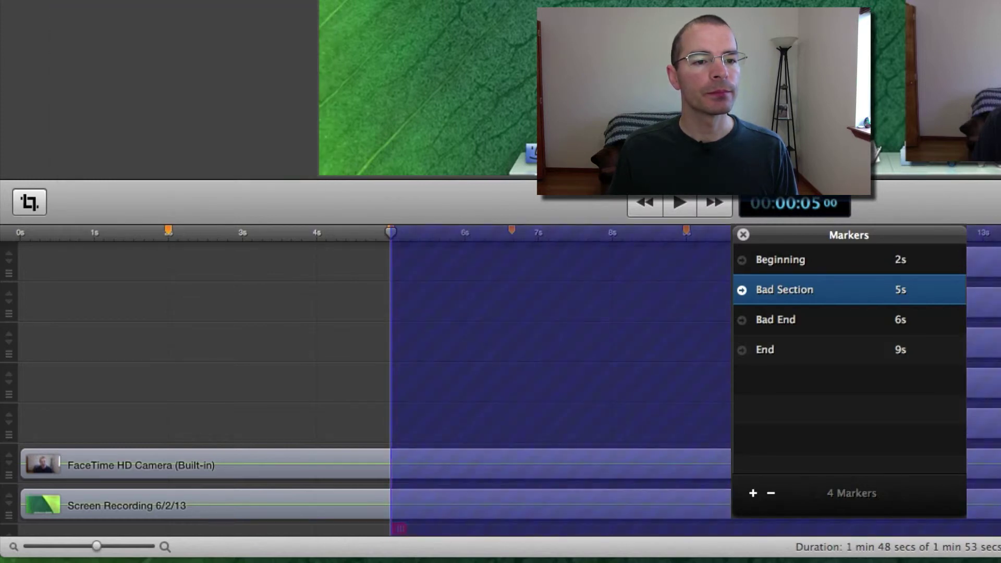
click(741, 319)
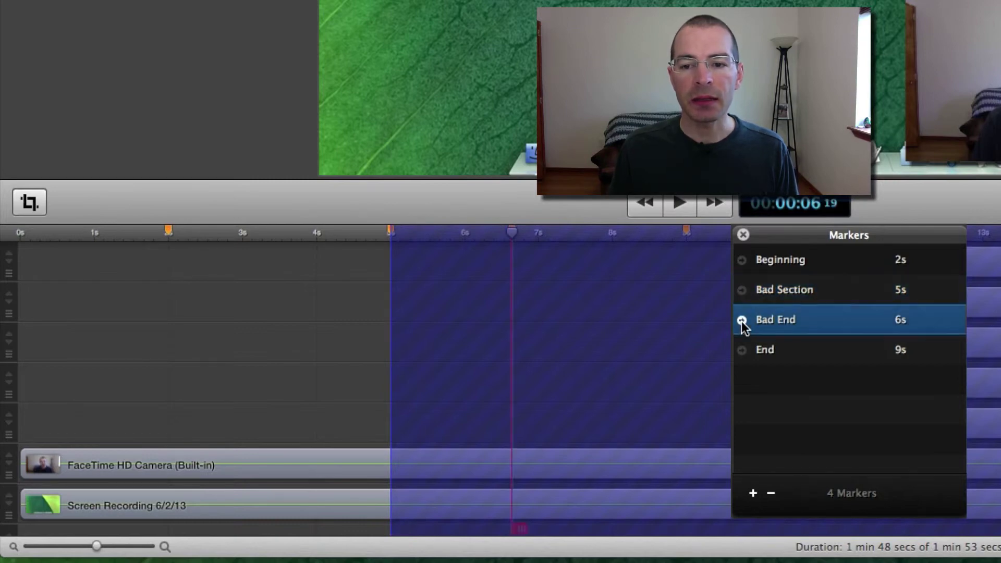
click(743, 235)
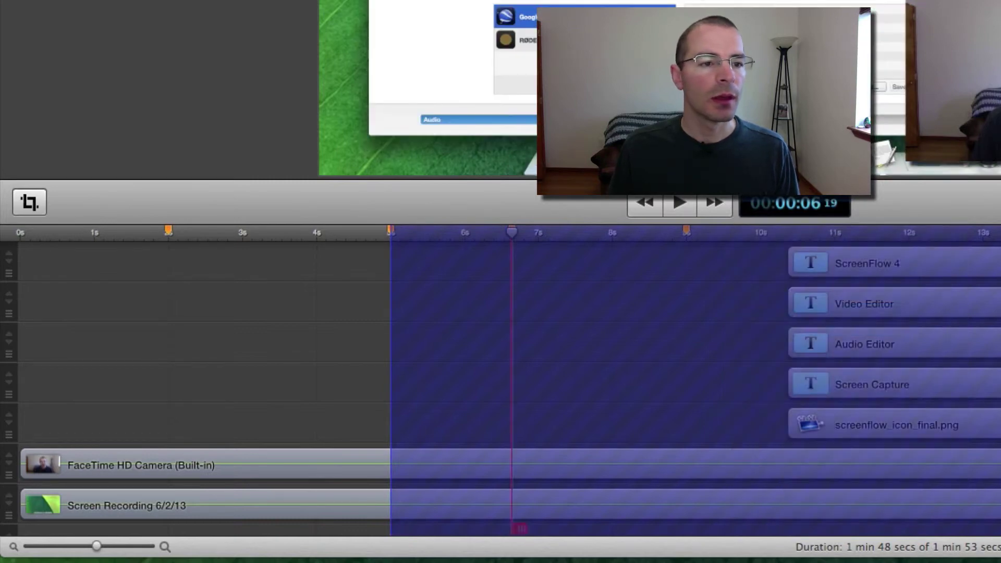
click(85, 11)
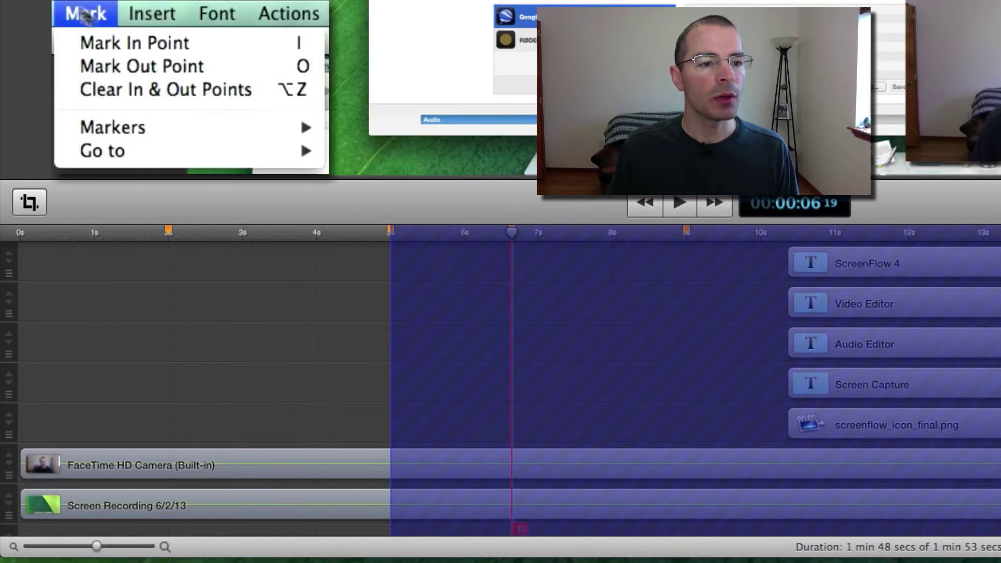
click(248, 71)
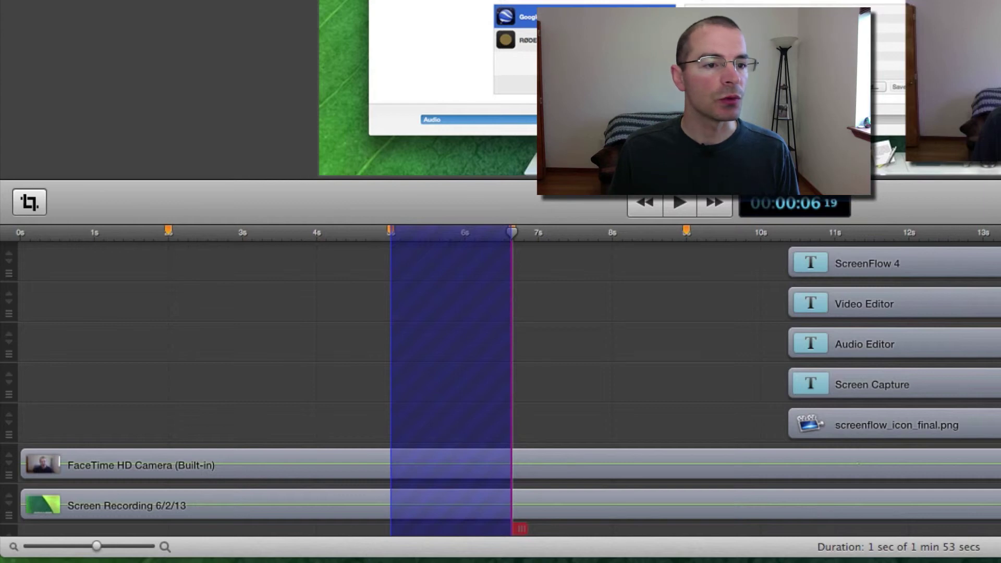
click(187, 11)
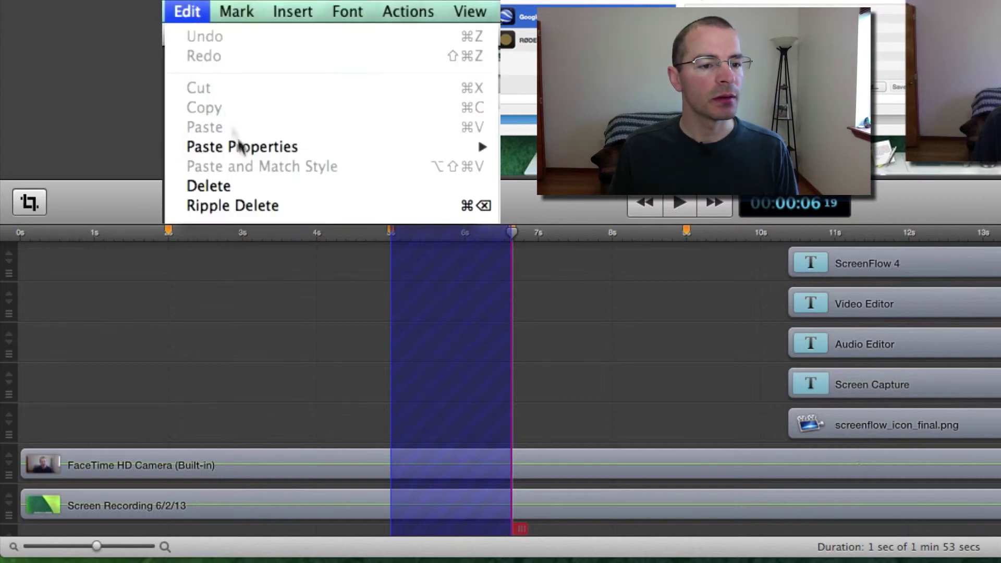
click(259, 209)
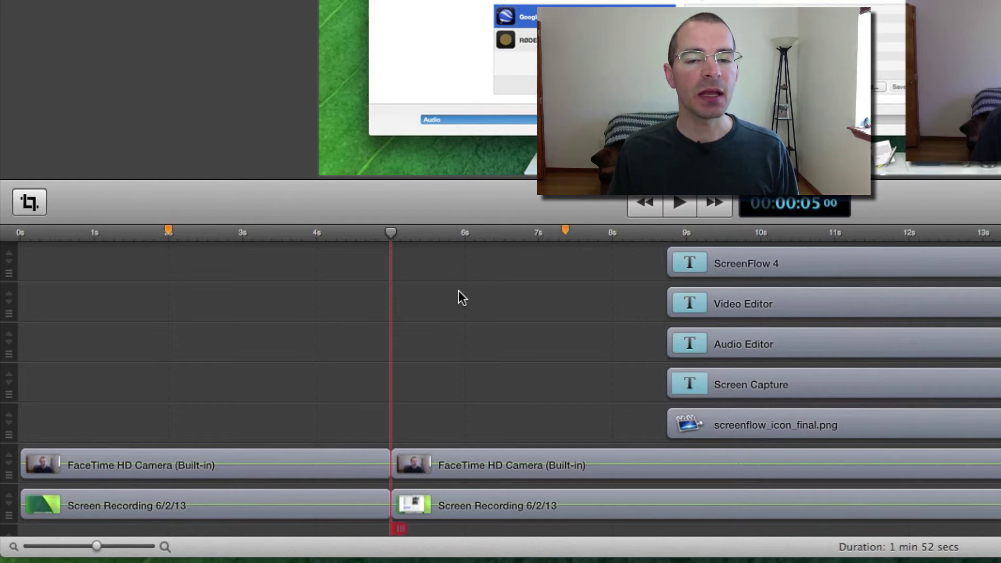
Step: Delete the End marker and drag the Beginning marker to 0 seconds
key(super+shift+m)
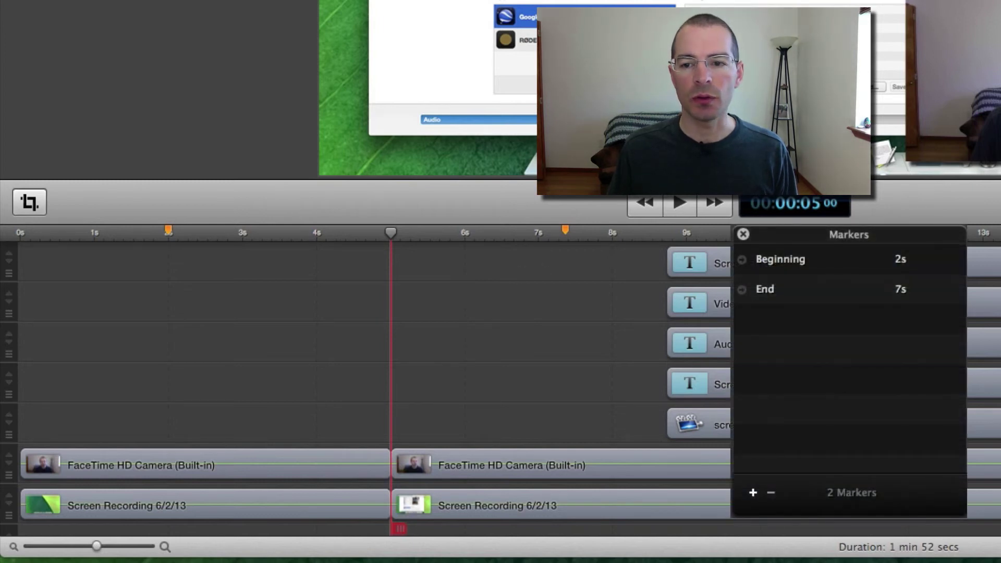
click(780, 291)
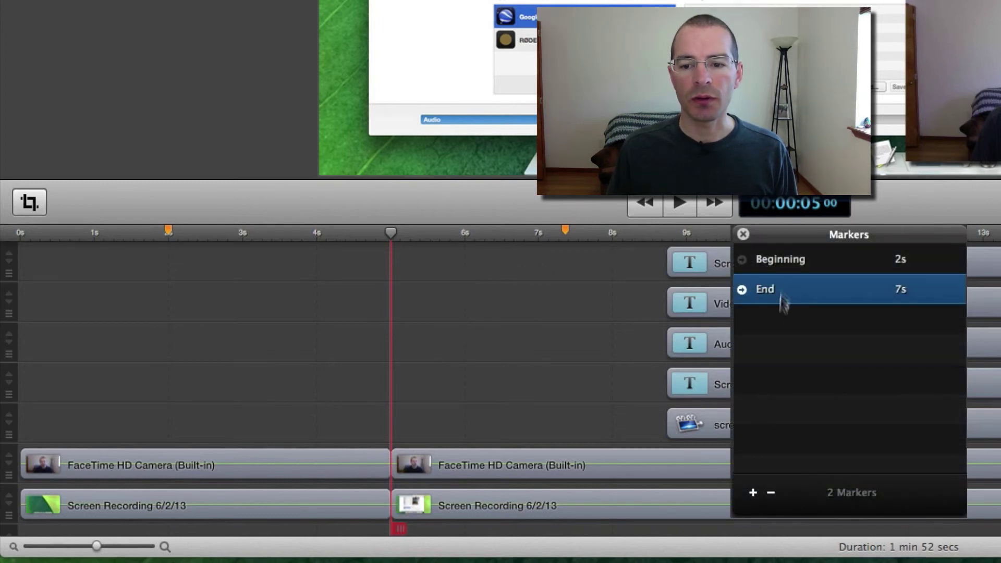
click(771, 492)
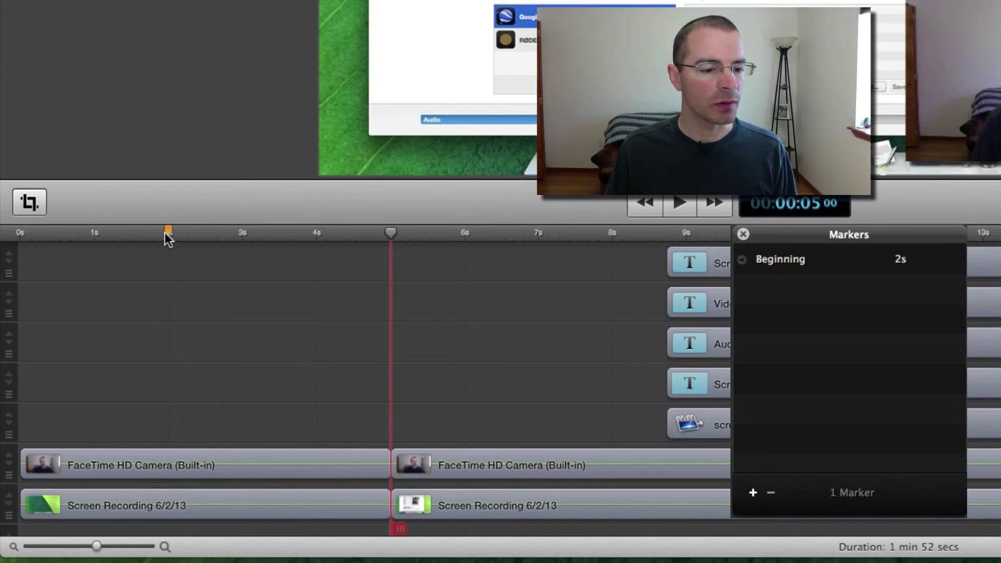
drag(168, 235, 10, 244)
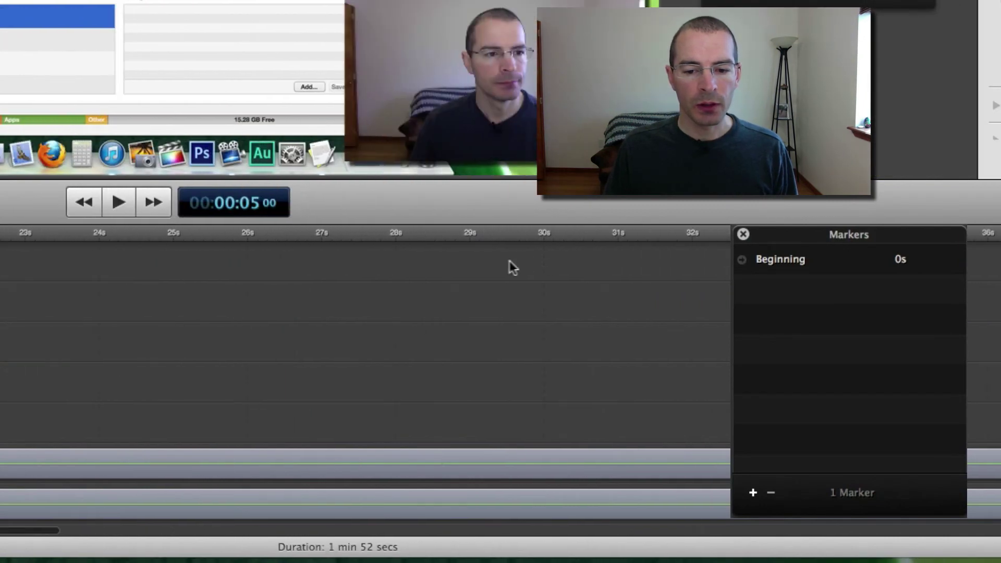
Step: Add a marker at 28 seconds and name it 'Middle'
click(463, 233)
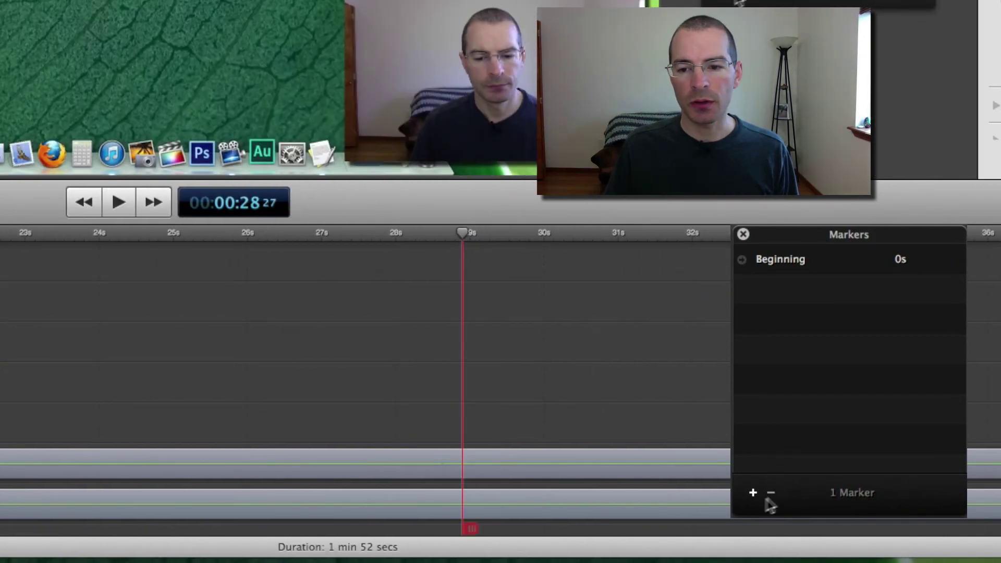
click(753, 493)
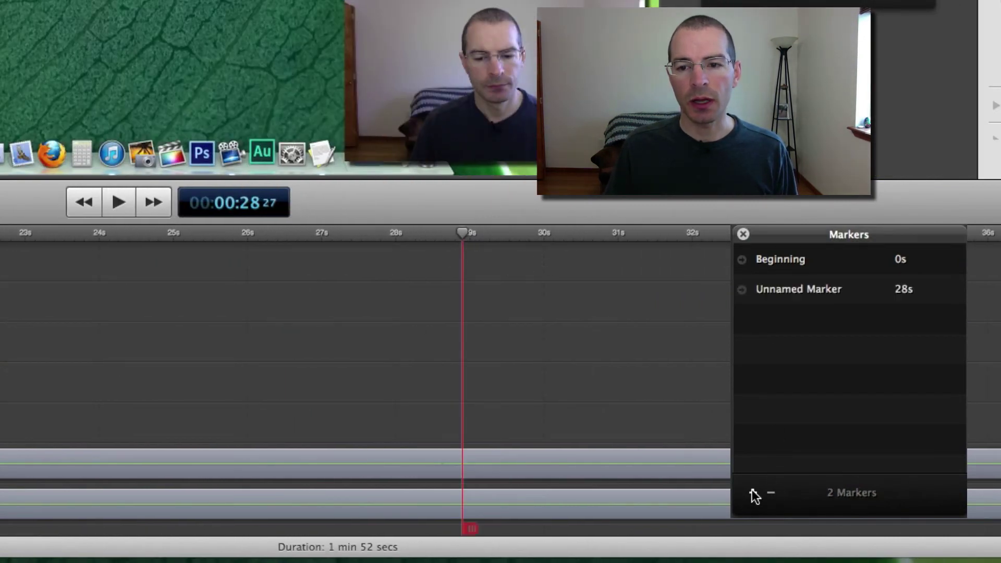
click(782, 297)
click(782, 296)
text(M)
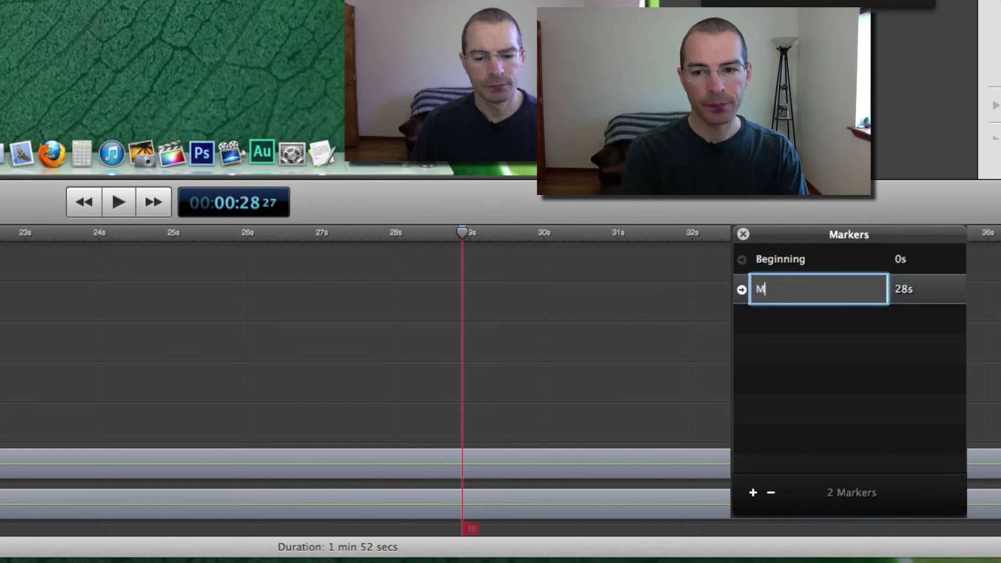
text(iddle)
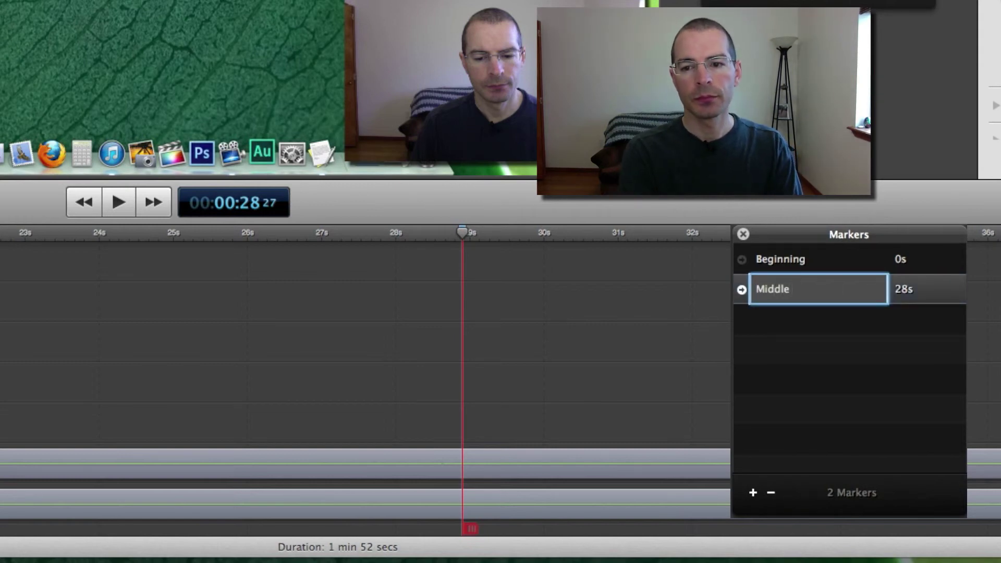
key(Return)
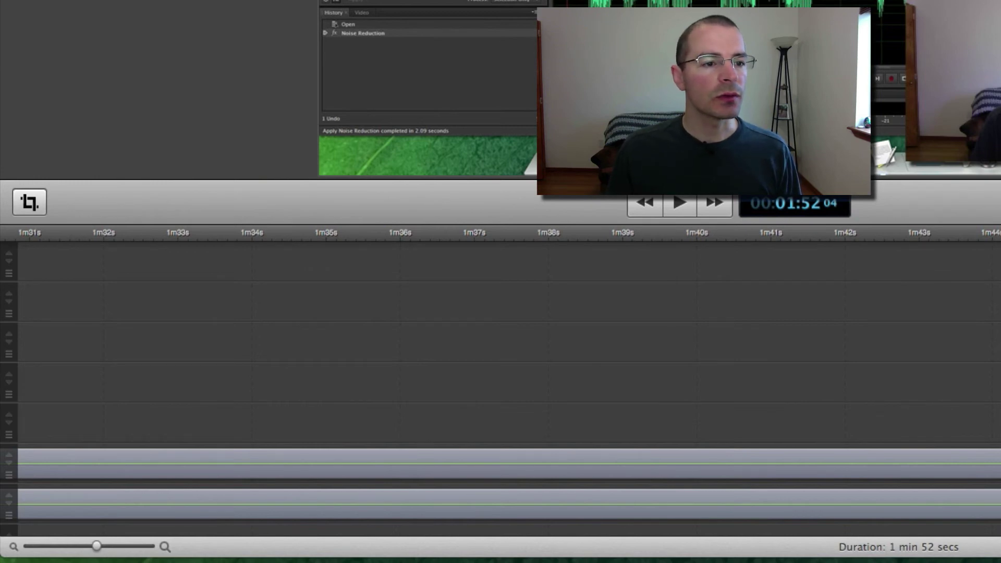
Step: Open the export settings for Sample.mp4 on the Desktop with Add Chapter Track from Markers enabled
click(157, 10)
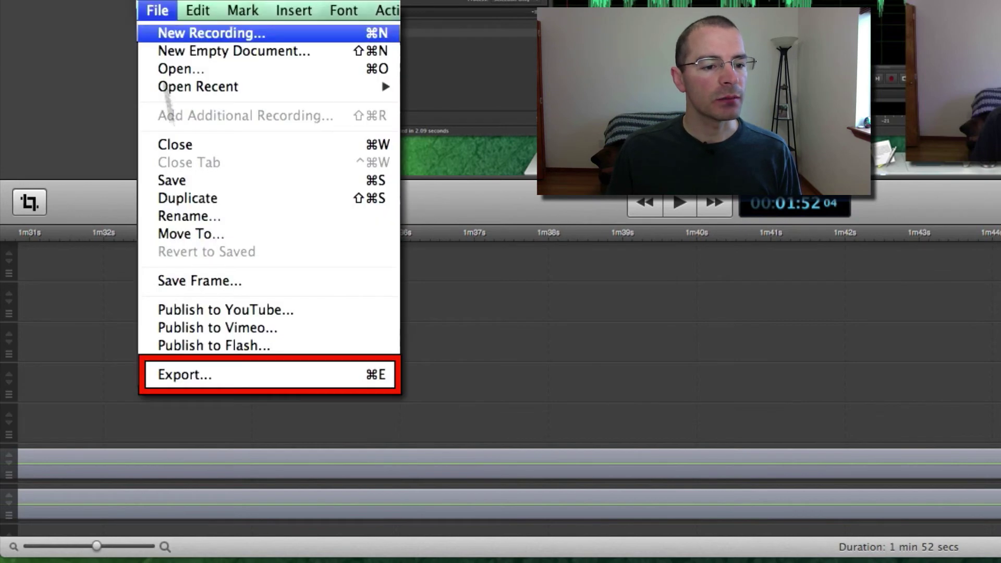
click(241, 380)
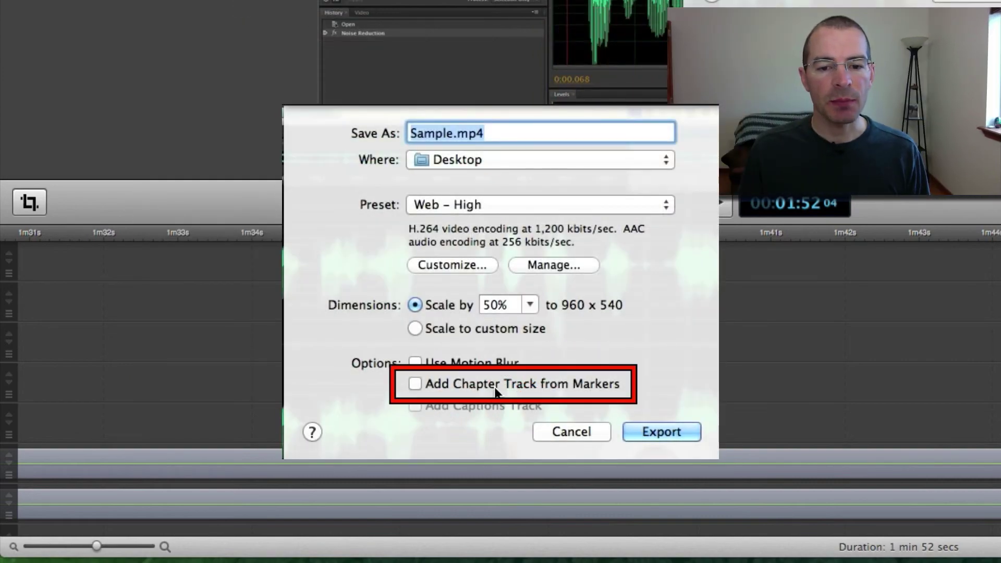
click(415, 384)
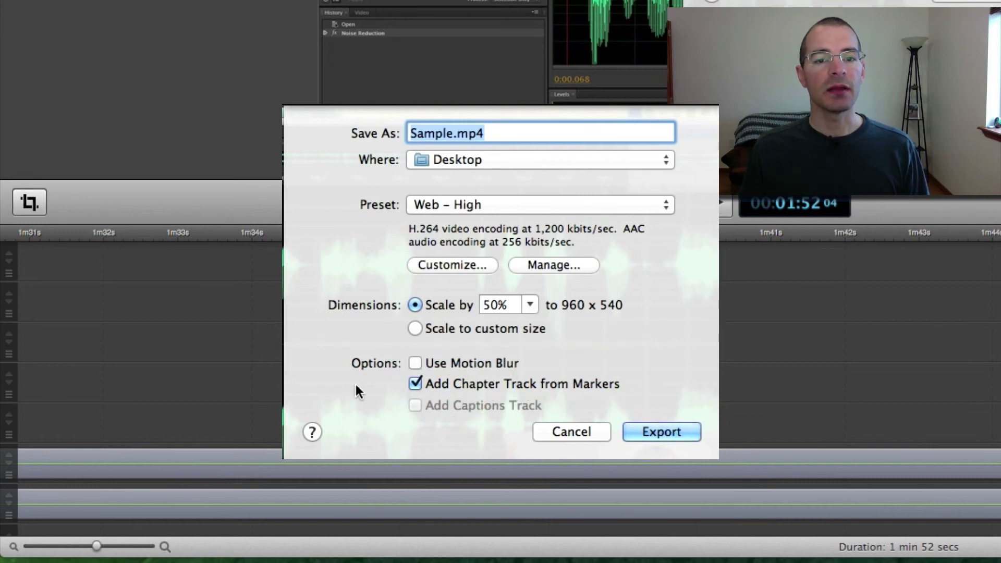